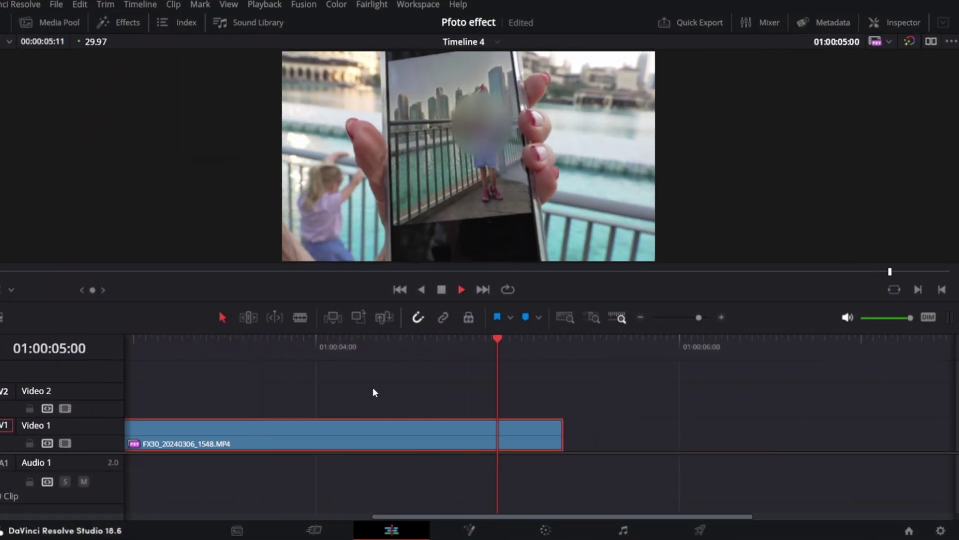
Freeze the Video 1 clip from 01:00:05:08 with retime controls and trim its end to 01:00:07:07
{"action": "key", "text": "space"}
{"action": "left_click", "coordinate": [552, 348]}
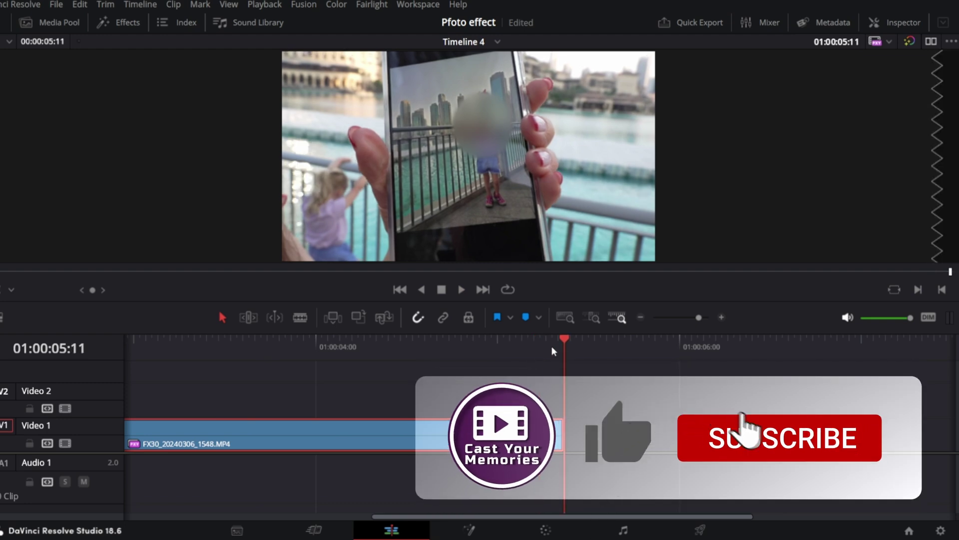
{"action": "left_click", "coordinate": [547, 347]}
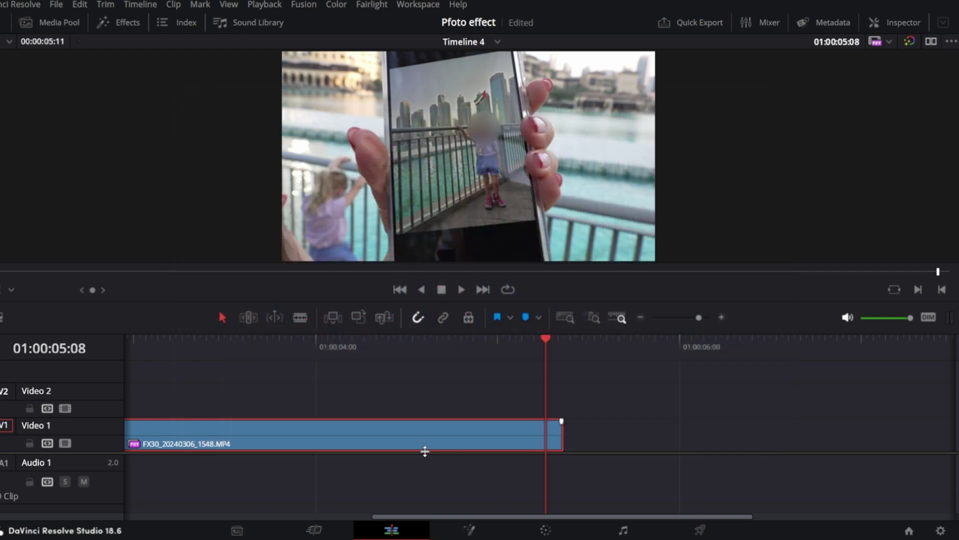
{"action": "key", "text": "ctrl+r"}
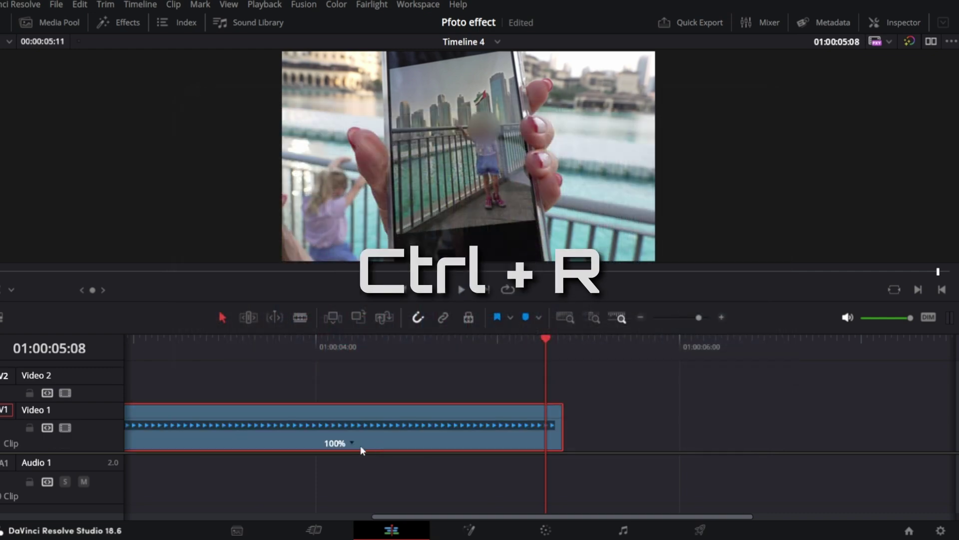
{"action": "left_click", "coordinate": [353, 442]}
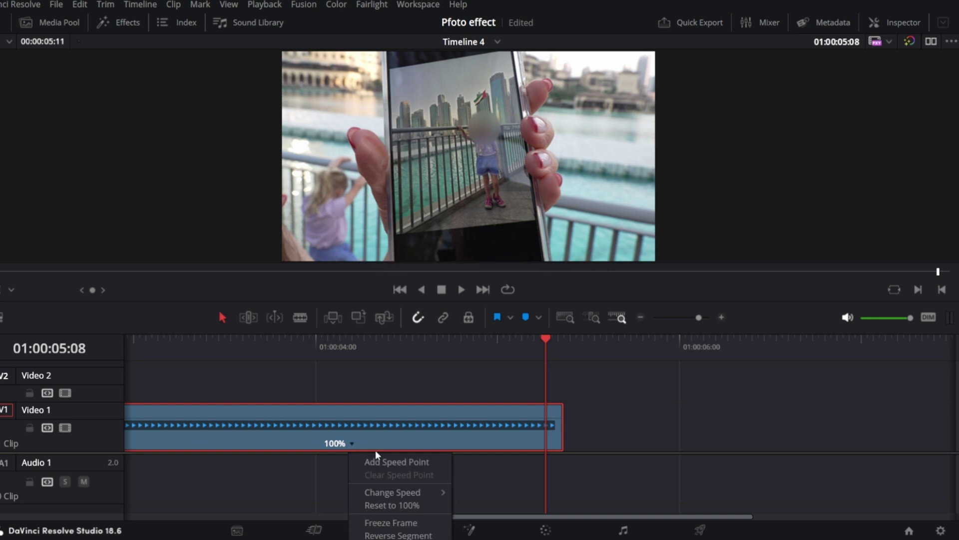
{"action": "left_click", "coordinate": [390, 523]}
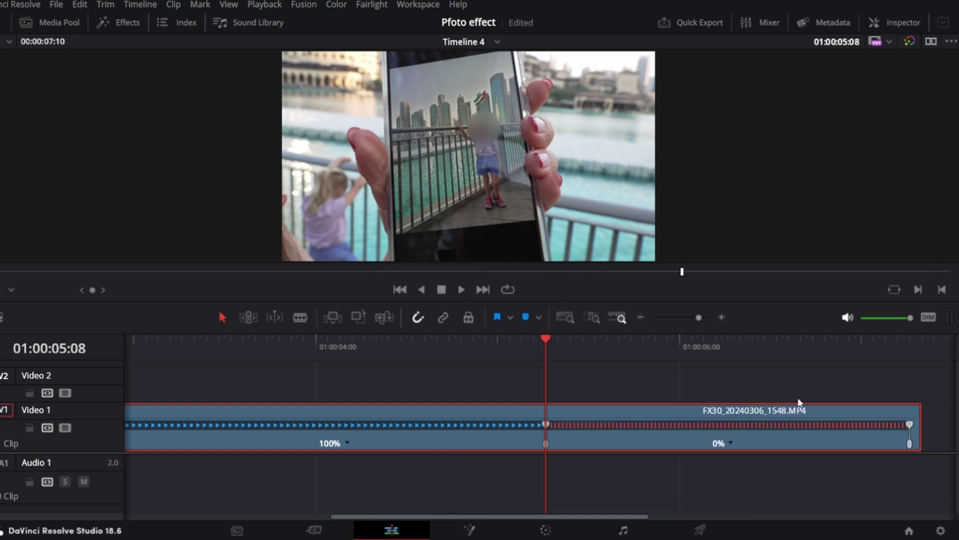
{"action": "left_click", "coordinate": [903, 345]}
{"action": "key", "text": "ctrl+shift+bracketright"}
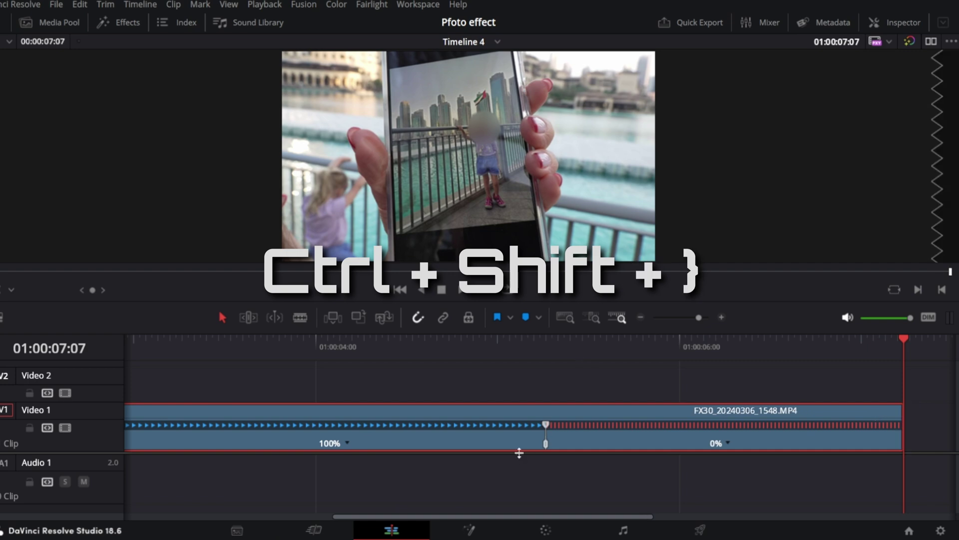
Place 20240306_173724_edited.jpg from the media pool on Video 2 at 01:00:05:08 and show its properties for editing
{"action": "scroll", "coordinate": [549, 410], "scroll_direction": "up", "scroll_amount": 1}
{"action": "left_click", "coordinate": [511, 344]}
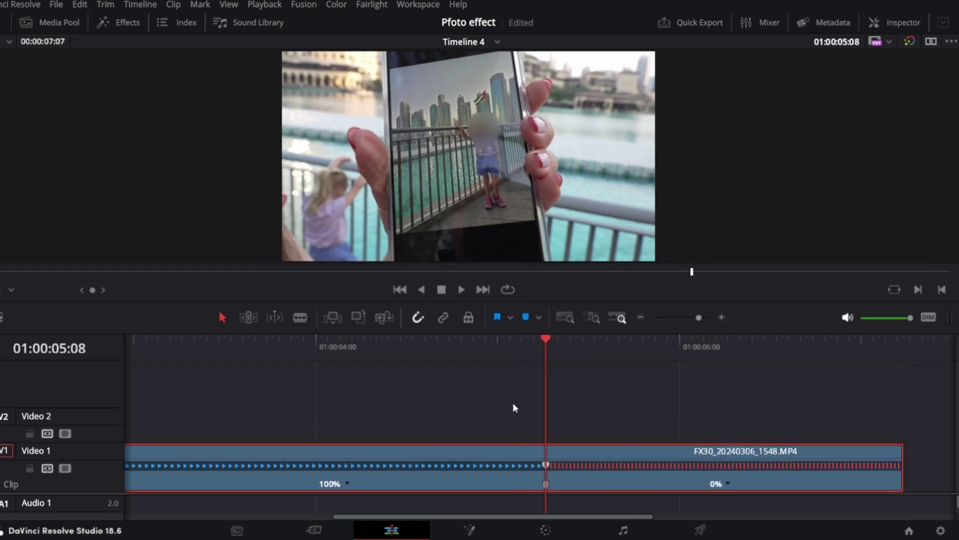
{"action": "left_click", "coordinate": [56, 25]}
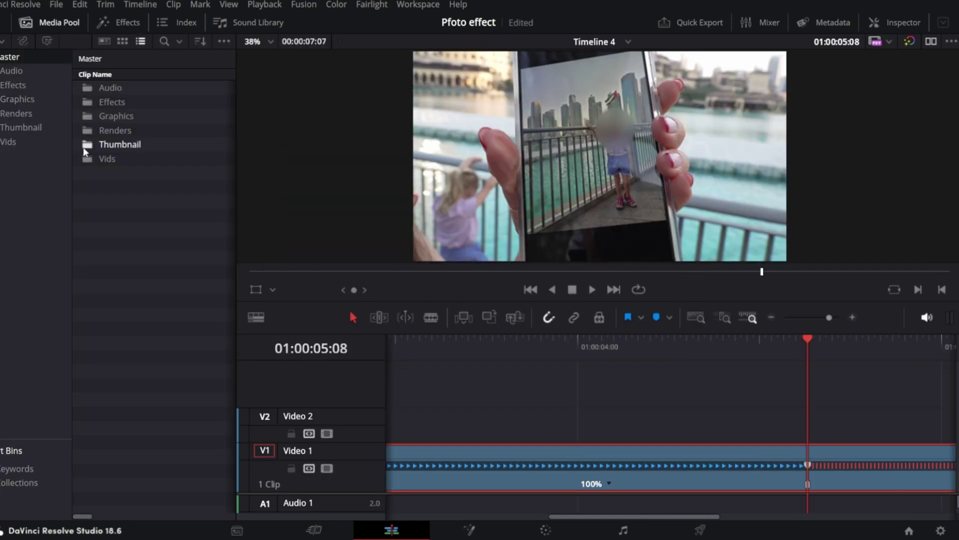
{"action": "double_click", "coordinate": [106, 99]}
{"action": "left_click_drag", "start_coordinate": [140, 87], "coordinate": [799, 423]}
{"action": "left_click", "coordinate": [27, 22]}
{"action": "left_click", "coordinate": [615, 436]}
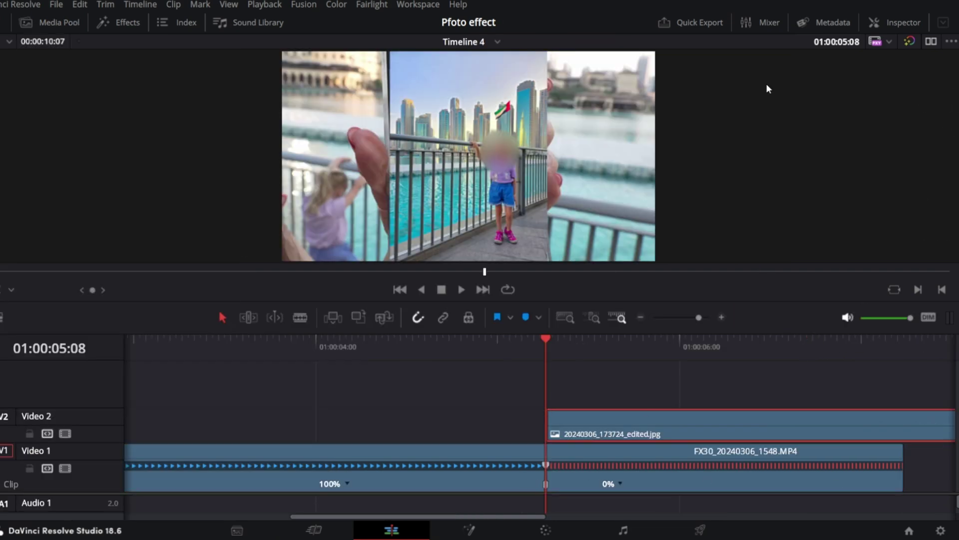
{"action": "left_click", "coordinate": [902, 22]}
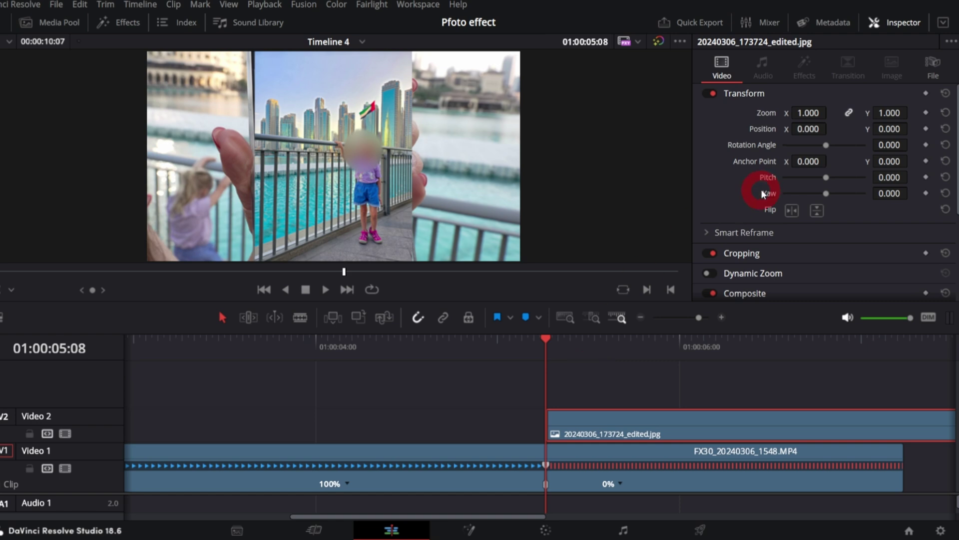
Try changing the photo's zoom, then undo the change
{"action": "left_click_drag", "start_coordinate": [809, 112], "coordinate": [802, 105]}
{"action": "key", "text": "ctrl+z"}
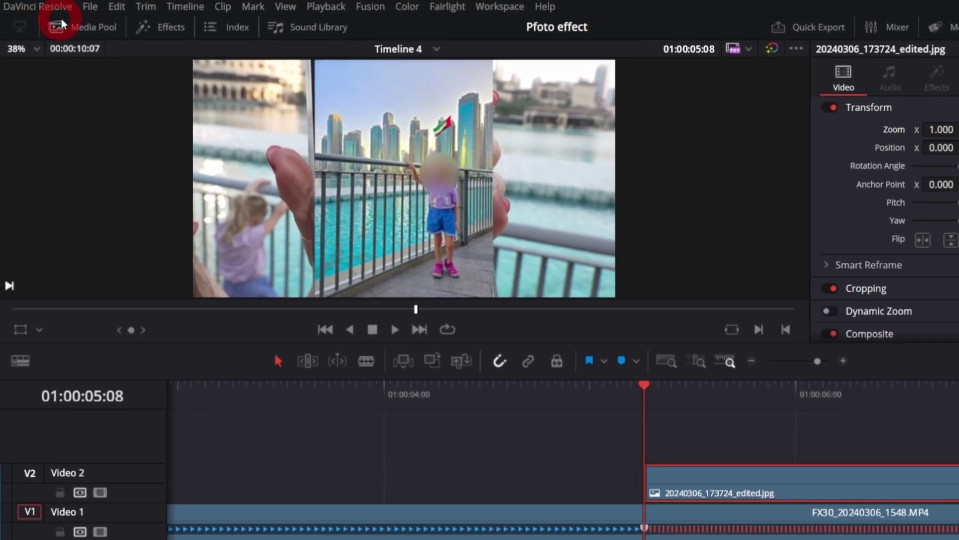
Find the DVE Fusion effect by searching for "dve" and apply it to the photo on Video 2
{"action": "left_click", "coordinate": [113, 23]}
{"action": "left_click", "coordinate": [253, 48]}
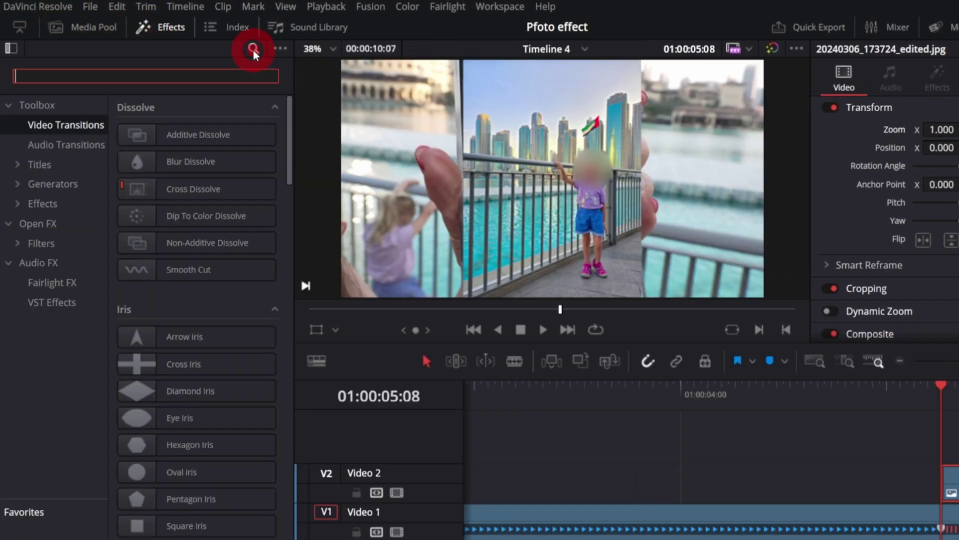
{"action": "left_click", "coordinate": [152, 79]}
{"action": "type", "text": "dve"}
{"action": "left_click", "coordinate": [31, 205]}
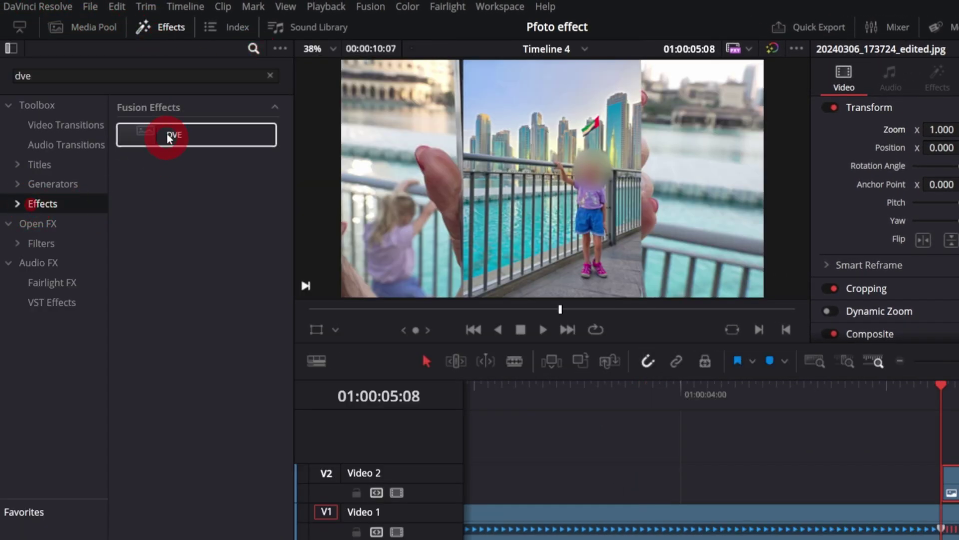
{"action": "left_click_drag", "start_coordinate": [167, 133], "coordinate": [957, 492]}
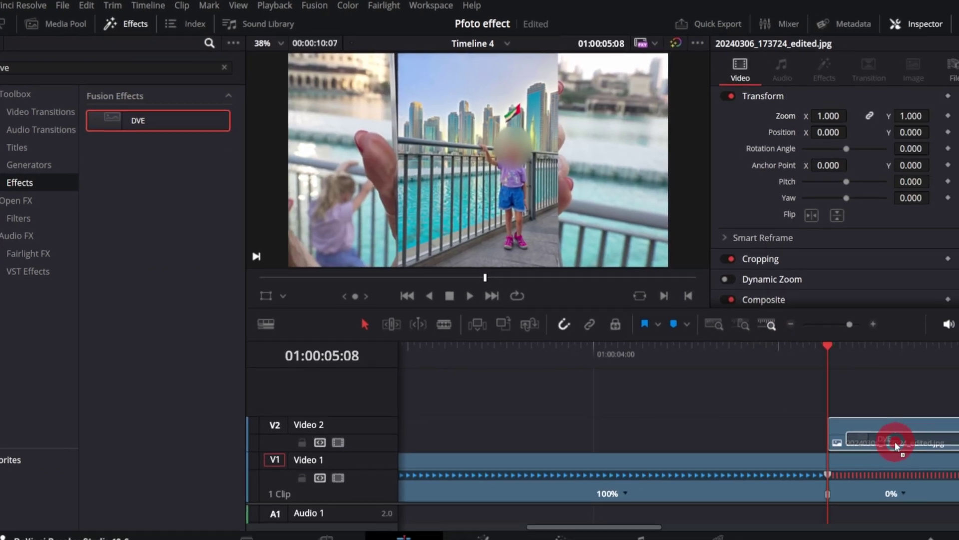
{"action": "left_click_drag", "start_coordinate": [895, 442], "coordinate": [889, 429]}
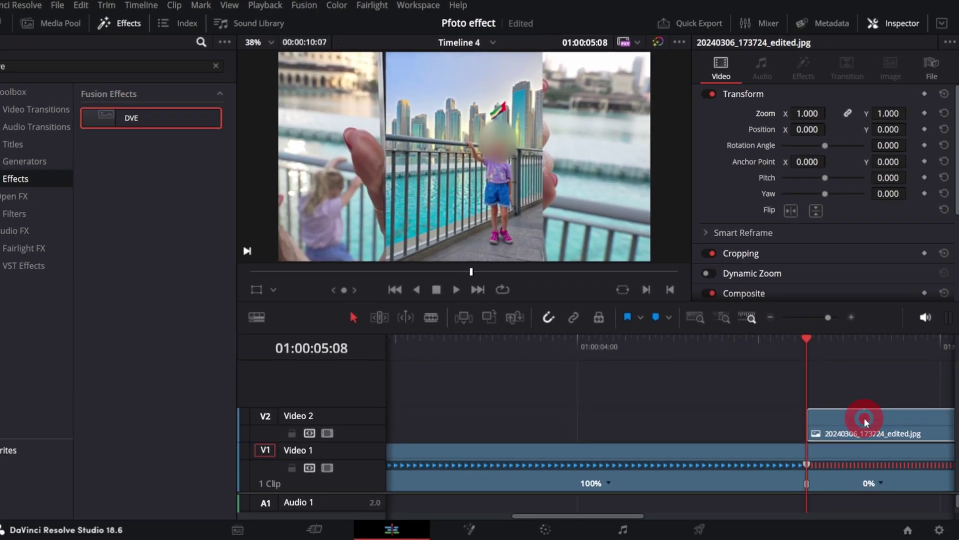
{"action": "left_click", "coordinate": [130, 24]}
Roughly match the photo to the phone screen with DVE rotation X -10.5, Y -9.3, Z 5.2 and Z position 1.21
{"action": "left_click_drag", "start_coordinate": [843, 201], "coordinate": [665, 210]}
{"action": "left_click_drag", "start_coordinate": [904, 215], "coordinate": [849, 216]}
{"action": "left_click_drag", "start_coordinate": [905, 197], "coordinate": [796, 185]}
{"action": "scroll", "coordinate": [885, 237], "scroll_direction": "down", "scroll_amount": 3}
{"action": "left_click_drag", "start_coordinate": [902, 210], "coordinate": [952, 243]}
{"action": "left_click_drag", "start_coordinate": [911, 138], "coordinate": [906, 141]}
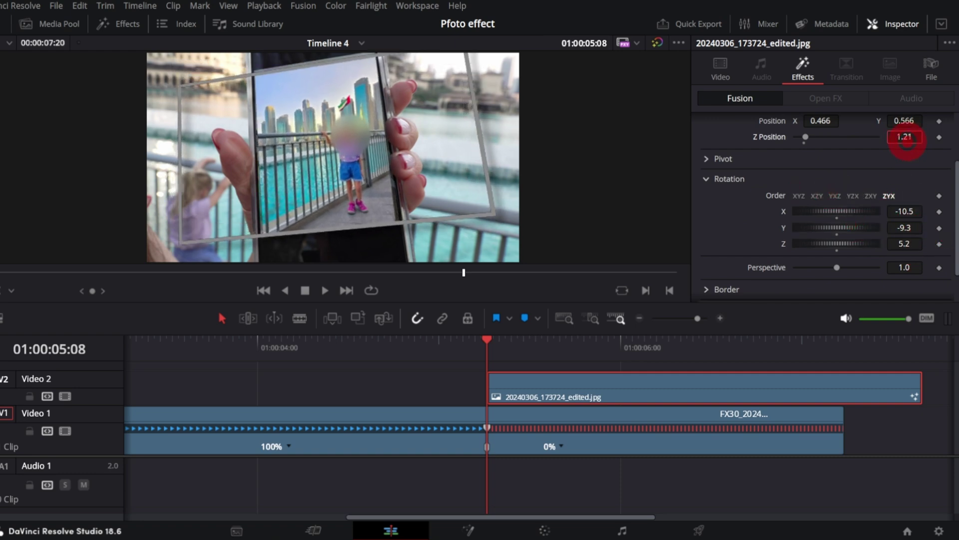
Refine the DVE fit to position X 0.463, Y 0.603, Z 1.15 and rotation X -11.7, Y -15.8, Z 6.1
{"action": "left_click_drag", "start_coordinate": [904, 211], "coordinate": [860, 212]}
{"action": "left_click_drag", "start_coordinate": [904, 243], "coordinate": [911, 243]}
{"action": "mouse_move", "coordinate": [905, 121]}
{"action": "left_mouse_down"}
{"action": "mouse_move", "coordinate": [944, 128]}
{"action": "mouse_move", "coordinate": [906, 125]}
{"action": "left_mouse_up"}
{"action": "left_click_drag", "start_coordinate": [907, 136], "coordinate": [922, 129]}
{"action": "left_click_drag", "start_coordinate": [904, 227], "coordinate": [886, 224]}
{"action": "left_click_drag", "start_coordinate": [821, 120], "coordinate": [817, 121]}
{"action": "left_click_drag", "start_coordinate": [905, 137], "coordinate": [903, 137]}
{"action": "left_click_drag", "start_coordinate": [906, 227], "coordinate": [887, 227]}
{"action": "left_click_drag", "start_coordinate": [911, 243], "coordinate": [937, 212]}
{"action": "mouse_move", "coordinate": [909, 120]}
{"action": "left_mouse_down"}
{"action": "mouse_move", "coordinate": [919, 120]}
{"action": "mouse_move", "coordinate": [905, 107]}
{"action": "left_mouse_up"}
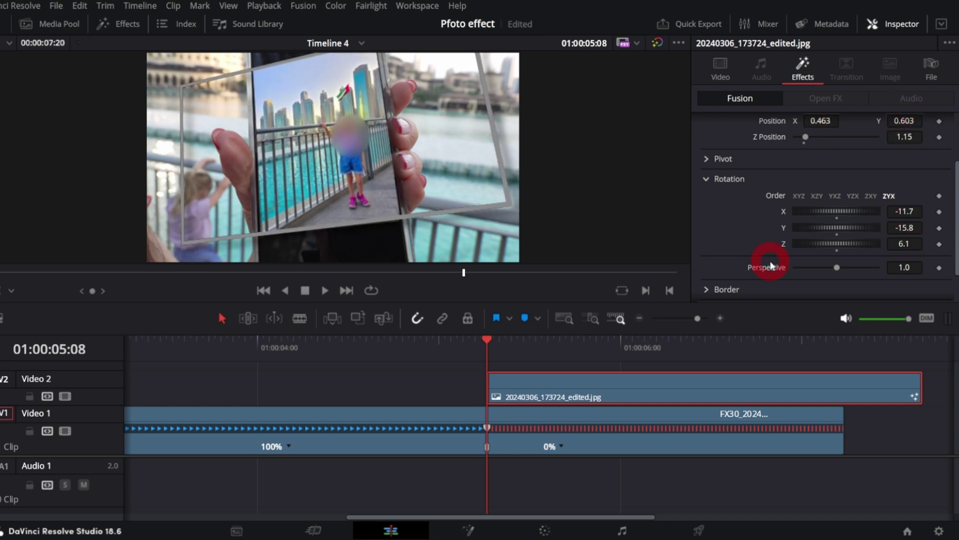
Set the DVE border's crop height to 1.0 and crop width to 0.437, and adjust the Z rotation to 5.4
{"action": "left_click", "coordinate": [726, 289]}
{"action": "scroll", "coordinate": [771, 263], "scroll_direction": "down", "scroll_amount": 3}
{"action": "left_click_drag", "start_coordinate": [904, 203], "coordinate": [957, 203]}
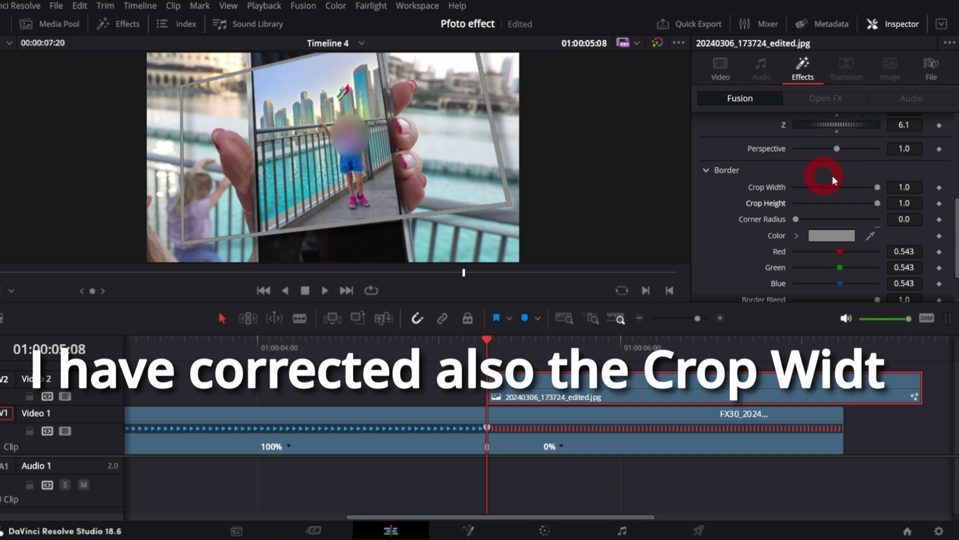
{"action": "left_click_drag", "start_coordinate": [900, 187], "coordinate": [556, 192]}
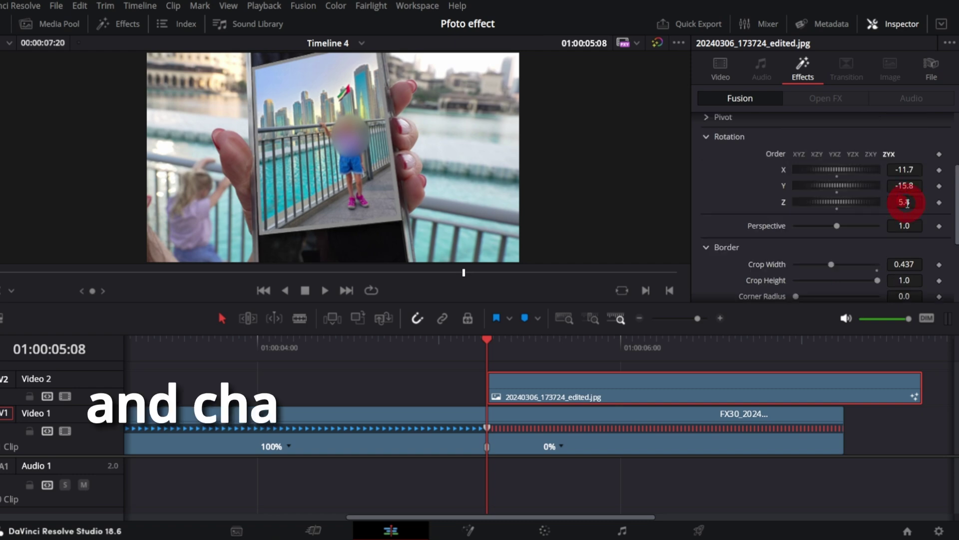
{"action": "left_click_drag", "start_coordinate": [899, 199], "coordinate": [896, 199]}
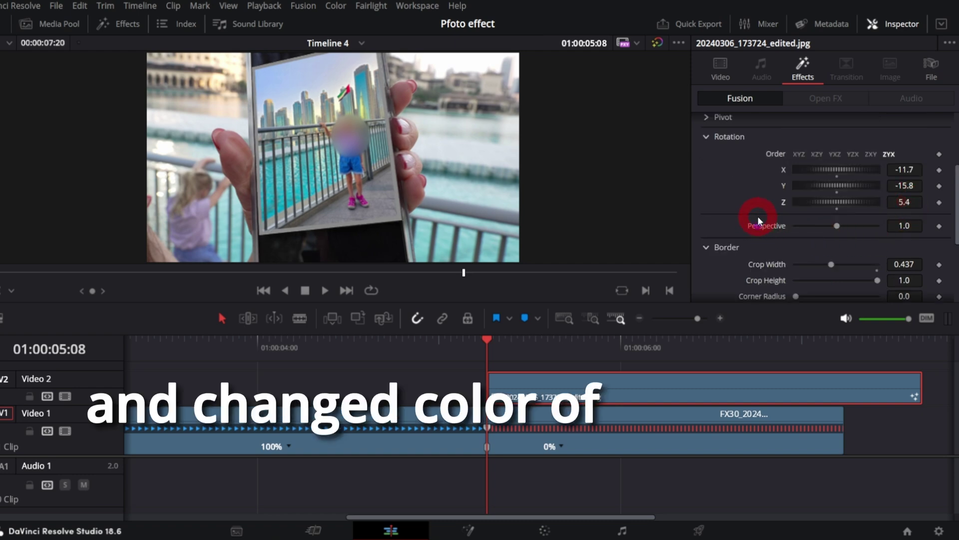
Change the photo's DVE border color to white
{"action": "scroll", "coordinate": [760, 215], "scroll_direction": "down", "scroll_amount": 2}
{"action": "left_click", "coordinate": [817, 239]}
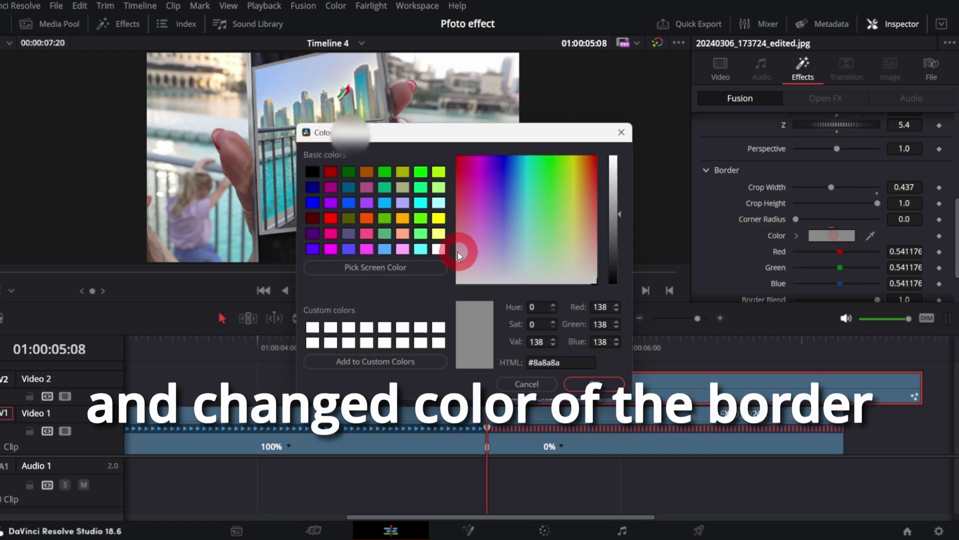
{"action": "left_click", "coordinate": [440, 251]}
{"action": "left_click", "coordinate": [604, 382]}
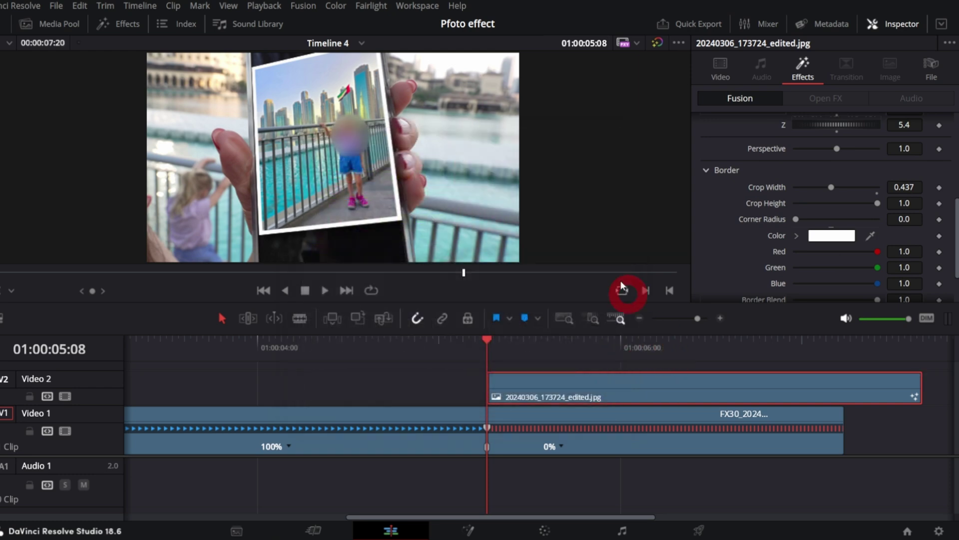
Split the photo clip on Video 2 five frames after its start, at 01:00:05:13
{"action": "key", "text": "Right"}
{"action": "key", "text": "Right"}
{"action": "key", "text": "Right"}
{"action": "key", "text": "Right"}
{"action": "key", "text": "Right"}
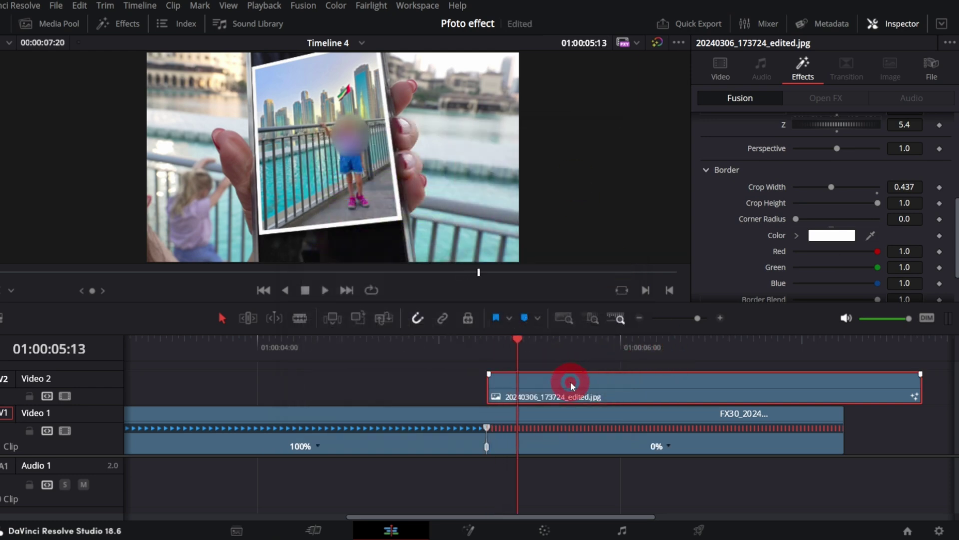
{"action": "key", "text": "ctrl+b"}
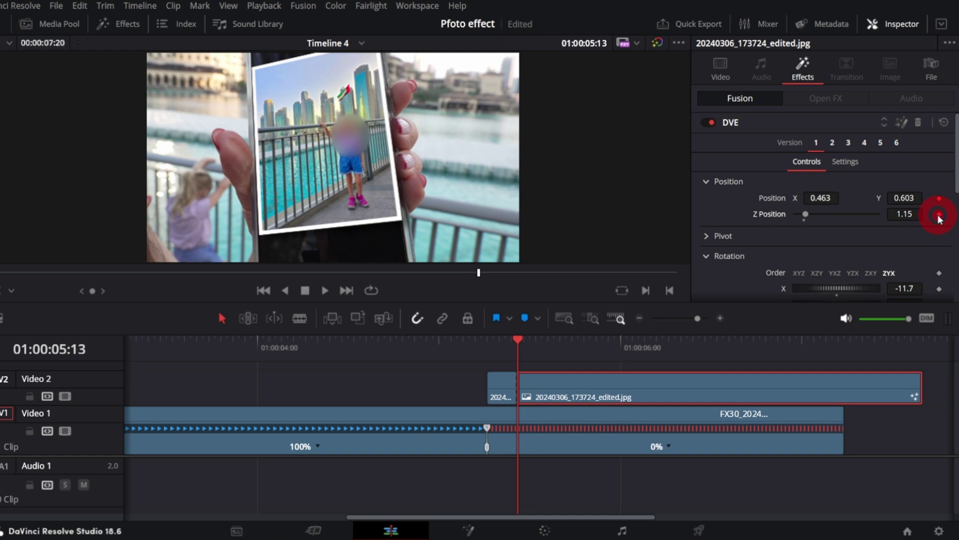
Keyframe the second photo clip's DVE position, Z position, X/Y/Z rotation, crop width and crop height at 01:00:05:13
{"action": "scroll", "coordinate": [924, 227], "scroll_direction": "down", "scroll_amount": 3}
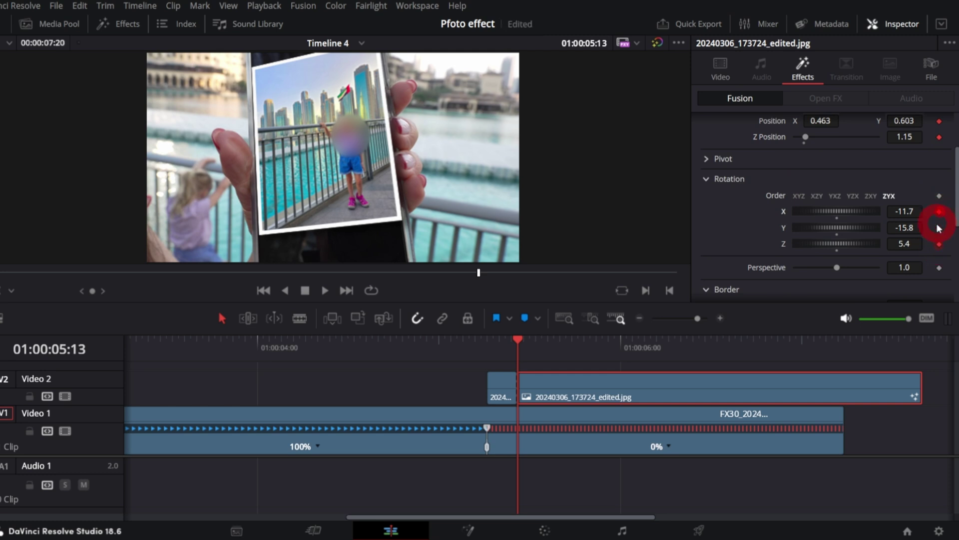
{"action": "scroll", "coordinate": [938, 228], "scroll_direction": "down", "scroll_amount": 3}
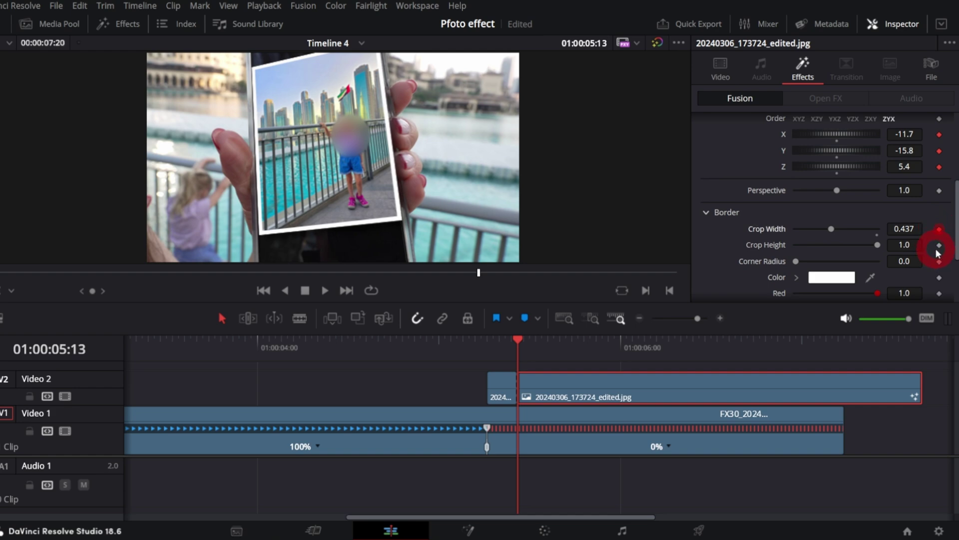
{"action": "scroll", "coordinate": [941, 248], "scroll_direction": "down", "scroll_amount": 3}
{"action": "scroll", "coordinate": [942, 252], "scroll_direction": "up", "scroll_amount": 3}
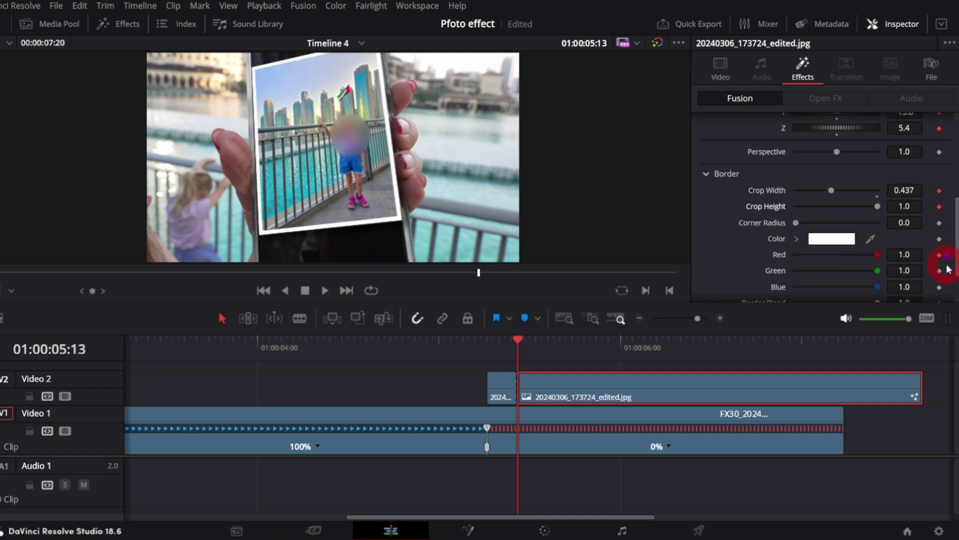
{"action": "scroll", "coordinate": [944, 253], "scroll_direction": "up", "scroll_amount": 6}
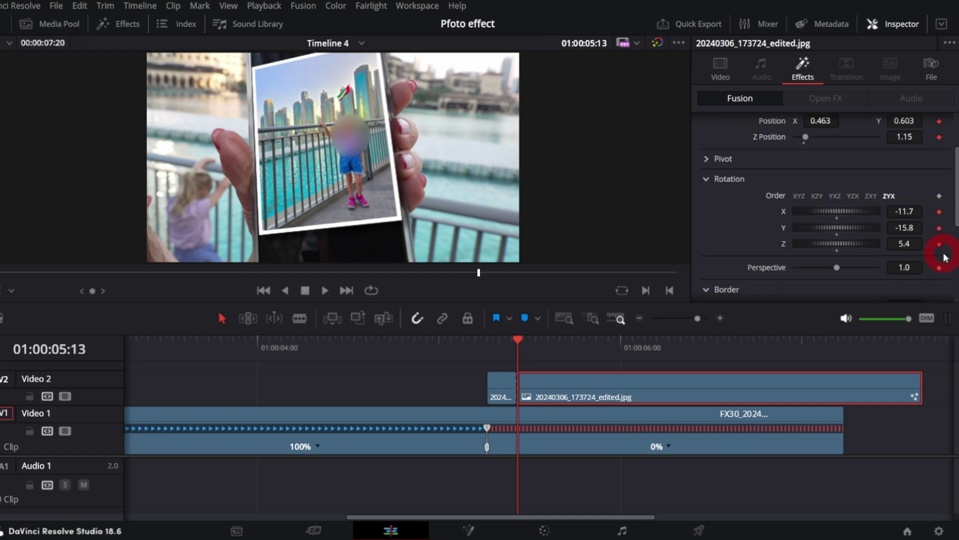
{"action": "scroll", "coordinate": [863, 244], "scroll_direction": "down", "scroll_amount": 3}
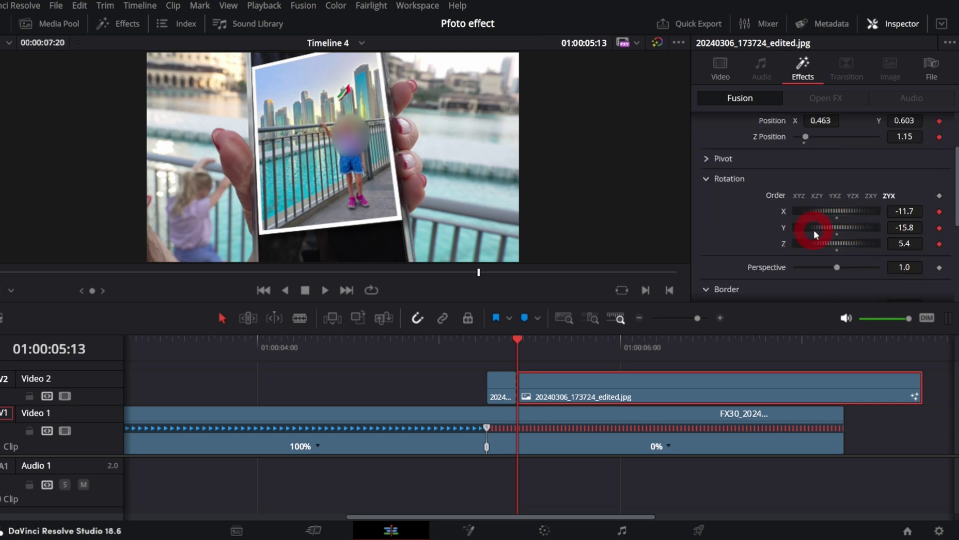
At 01:00:06:01, reset the photo's X, Y and Z rotation and adjust its DVE position so it appears larger and upright
{"action": "left_click_drag", "start_coordinate": [536, 344], "coordinate": [627, 347]}
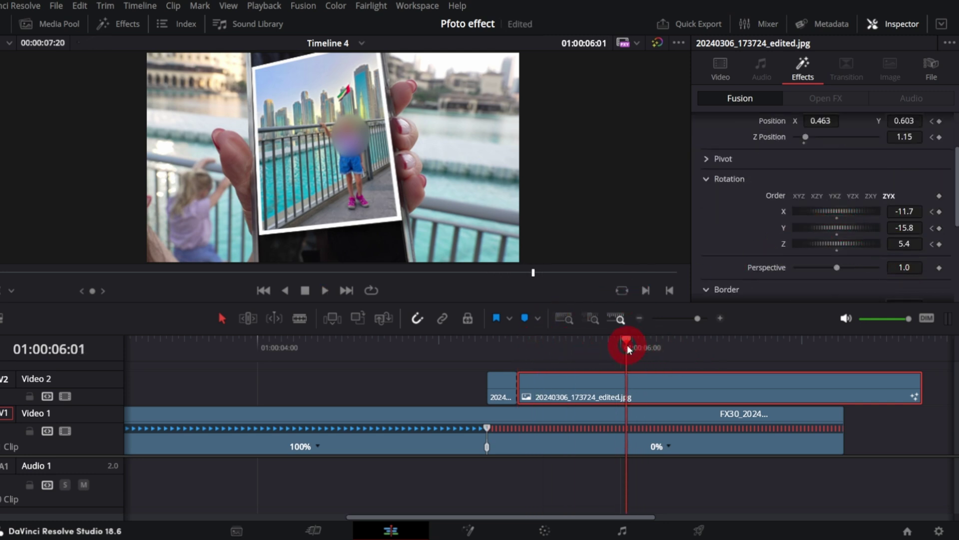
{"action": "left_click", "coordinate": [836, 217]}
{"action": "left_click", "coordinate": [836, 234]}
{"action": "left_click", "coordinate": [837, 250]}
{"action": "left_click_drag", "start_coordinate": [895, 121], "coordinate": [878, 149]}
Set the DVE crop height to 0.543 at 01:00:06:01, keeping the crop width at 0.437
{"action": "scroll", "coordinate": [758, 196], "scroll_direction": "down", "scroll_amount": 3}
{"action": "left_click", "coordinate": [910, 188]}
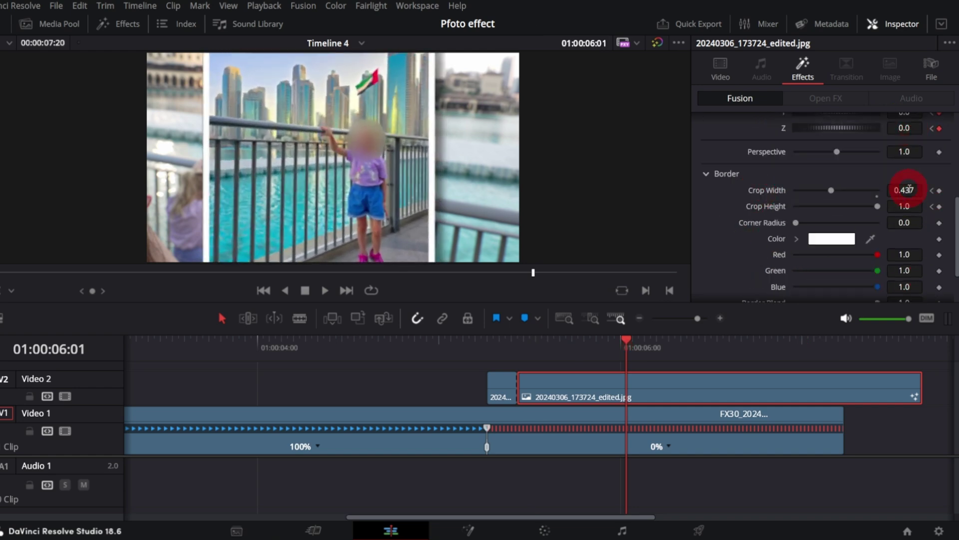
{"action": "left_click_drag", "start_coordinate": [907, 205], "coordinate": [654, 191]}
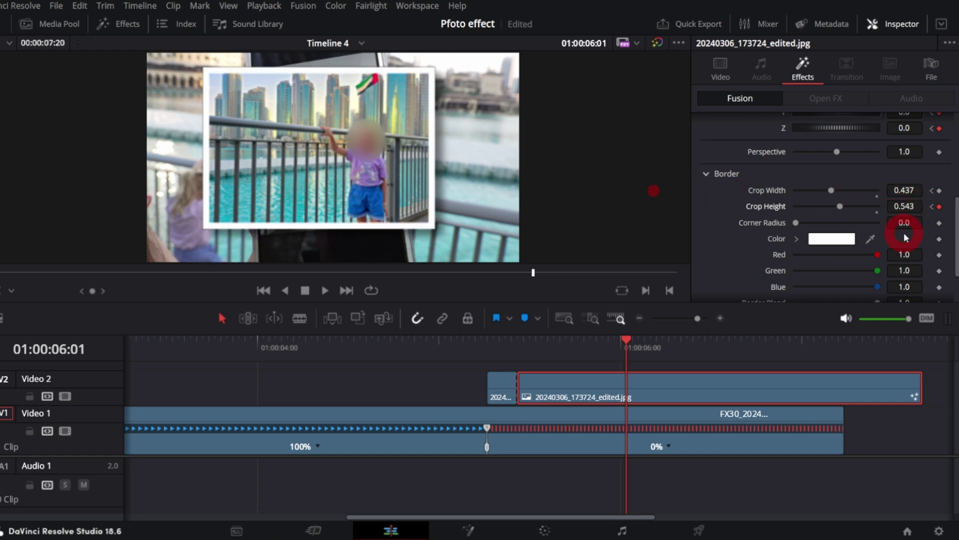
Play back the photo pop-out animation from around 01:00:05:08
{"action": "left_click", "coordinate": [490, 344]}
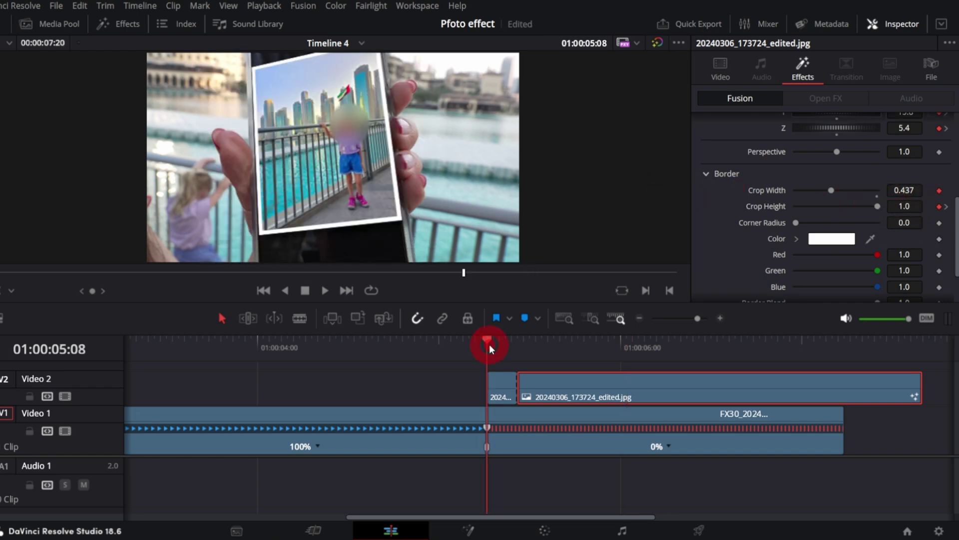
{"action": "key", "text": "space"}
{"action": "left_click", "coordinate": [491, 344]}
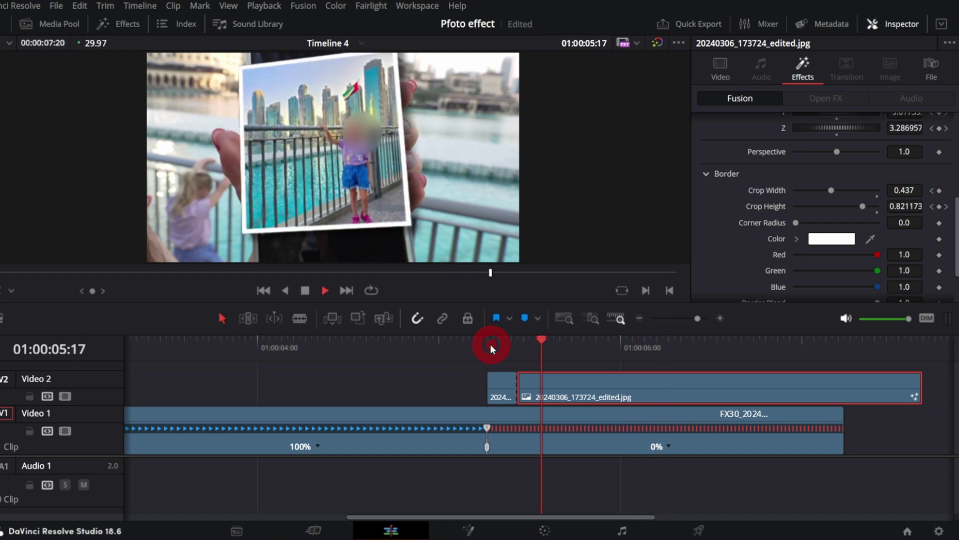
{"action": "left_click", "coordinate": [461, 345]}
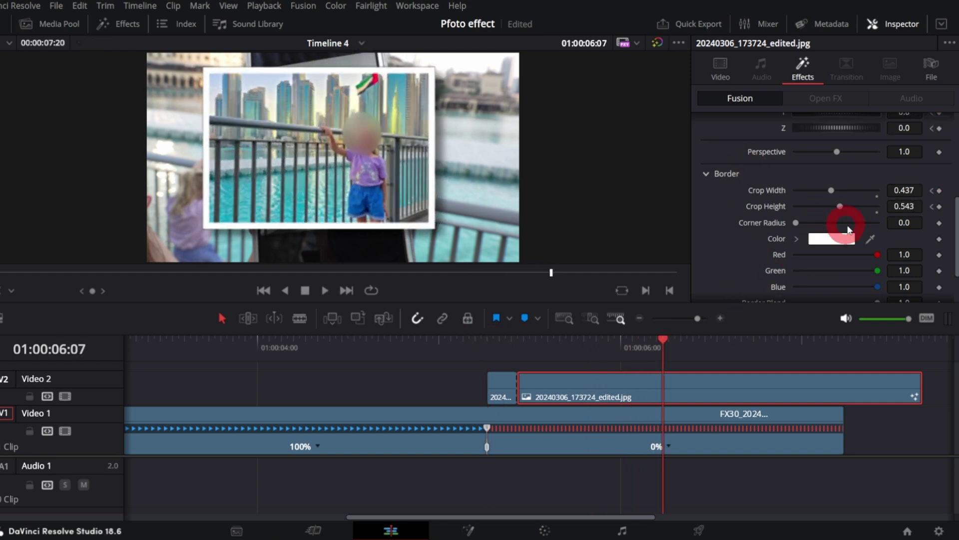
Open the second photo clip's DVE effect in Fusion and display all its animation curves in the spline editor, fitted to view
{"action": "scroll", "coordinate": [844, 228], "scroll_direction": "up", "scroll_amount": 5}
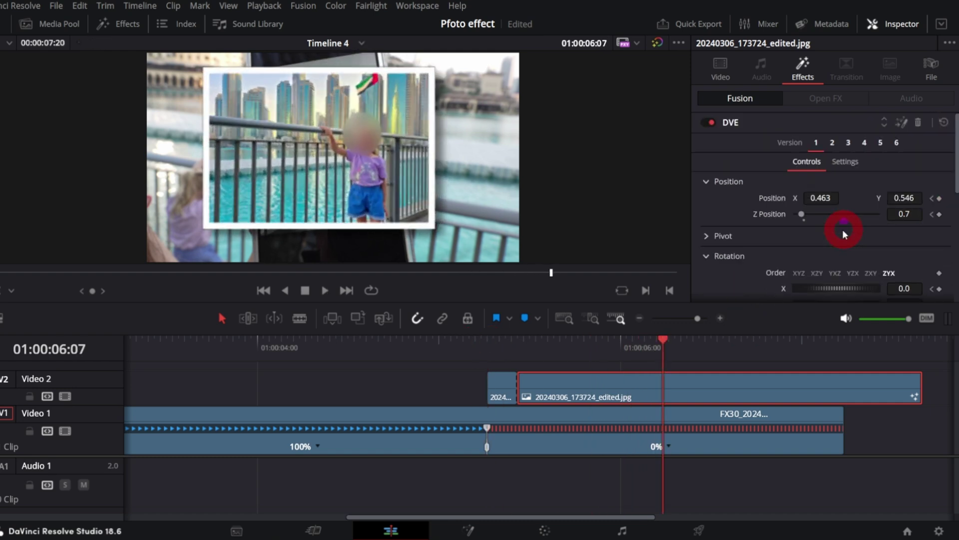
{"action": "left_click", "coordinate": [902, 122]}
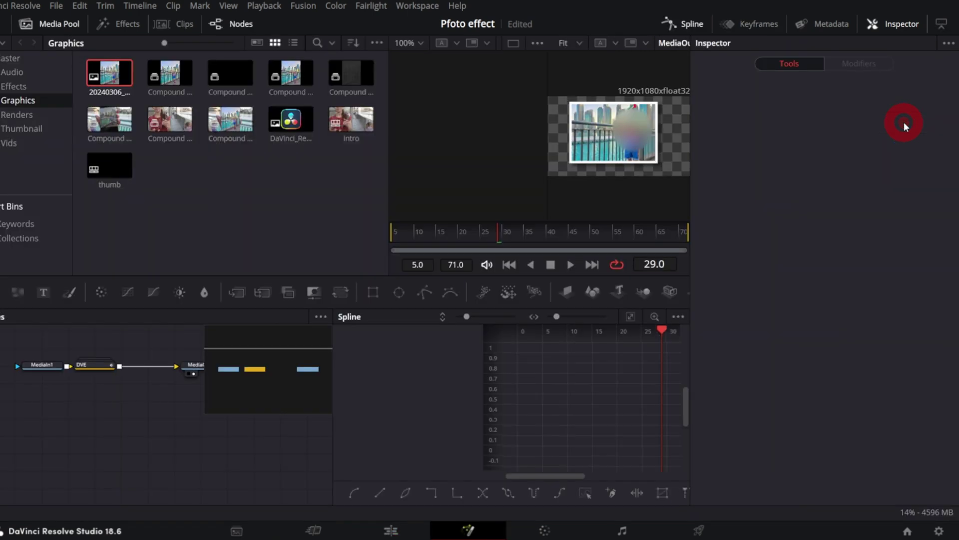
{"action": "left_click_drag", "start_coordinate": [98, 365], "coordinate": [109, 375]}
{"action": "left_click", "coordinate": [691, 24]}
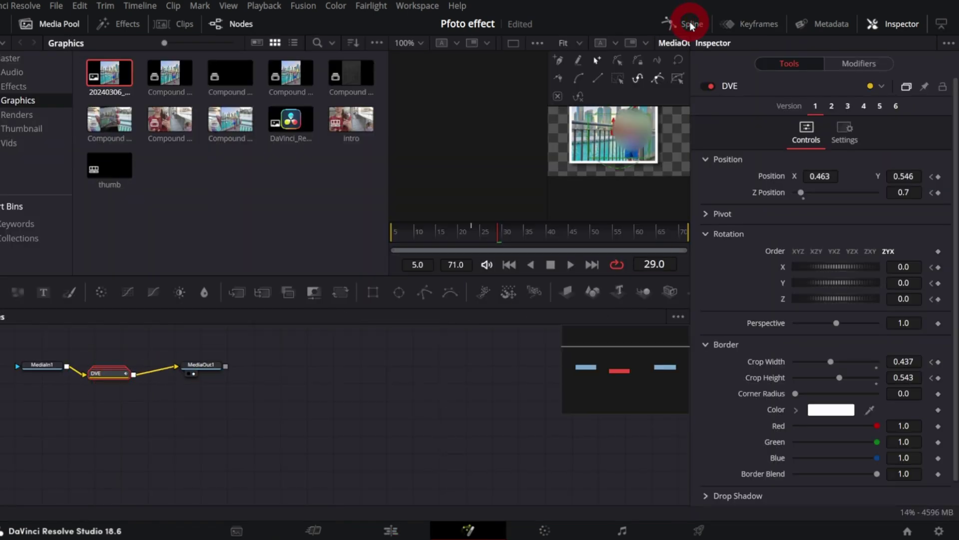
{"action": "left_click", "coordinate": [691, 24]}
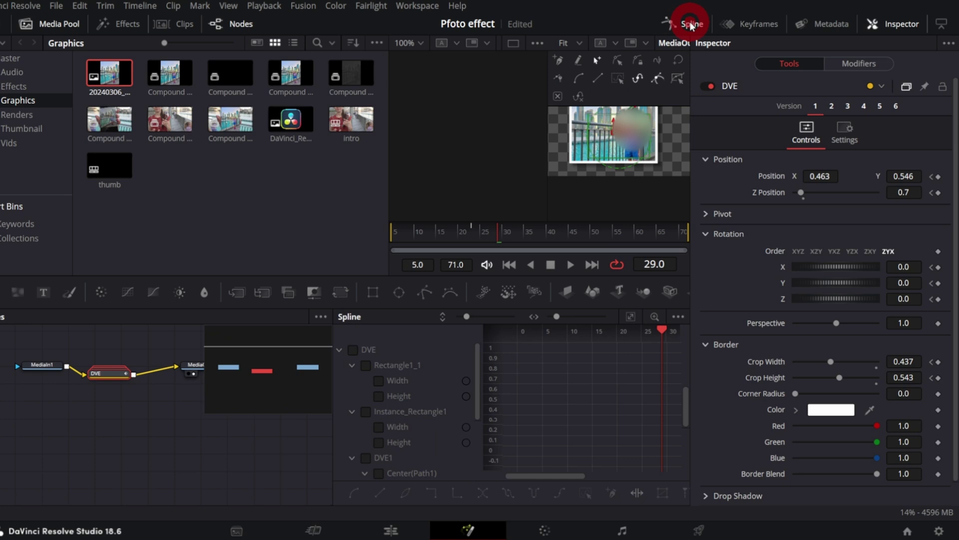
{"action": "left_click", "coordinate": [353, 350]}
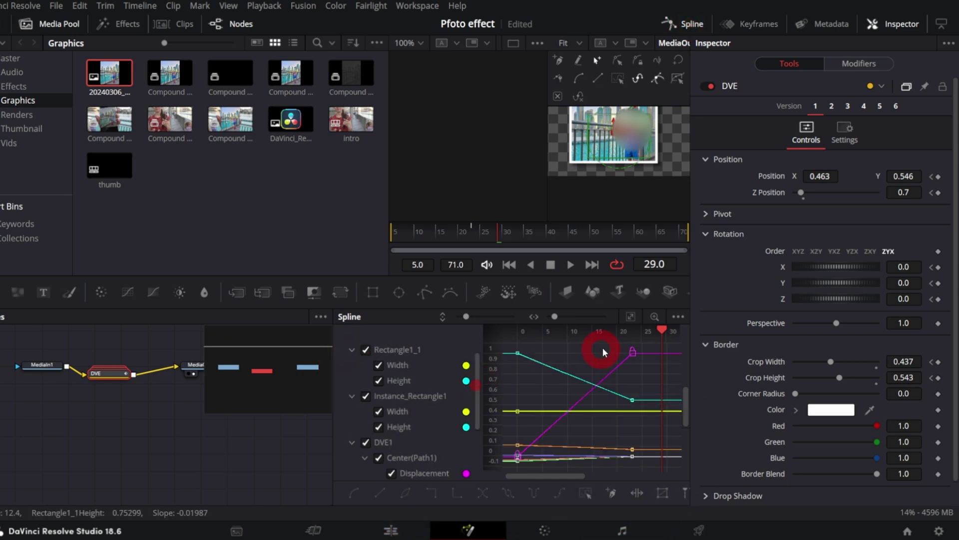
{"action": "left_click", "coordinate": [673, 318]}
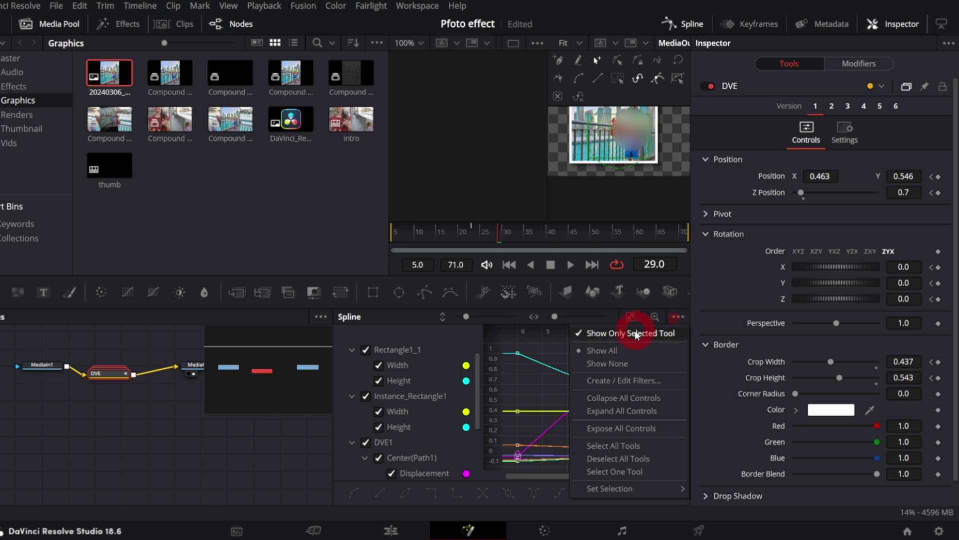
{"action": "left_click", "coordinate": [630, 316]}
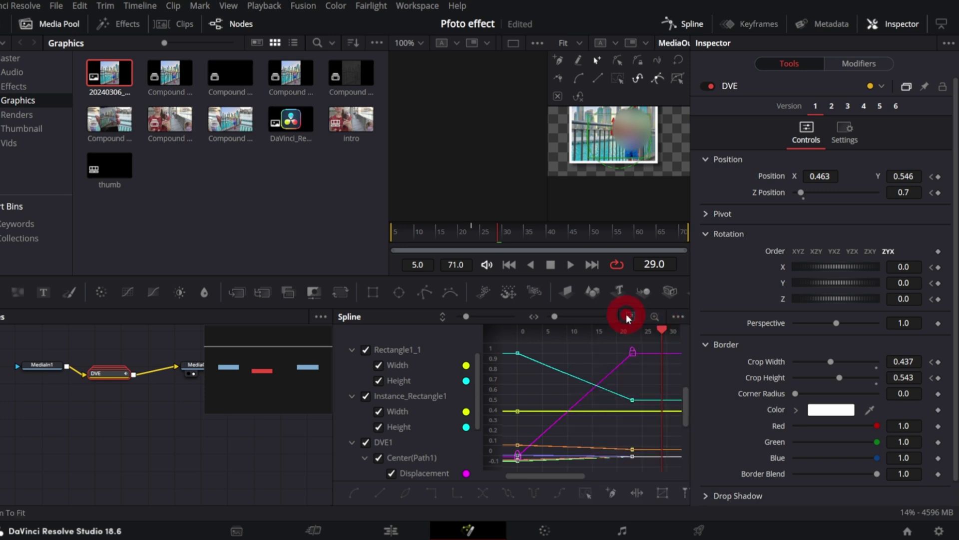
{"action": "left_click", "coordinate": [630, 317]}
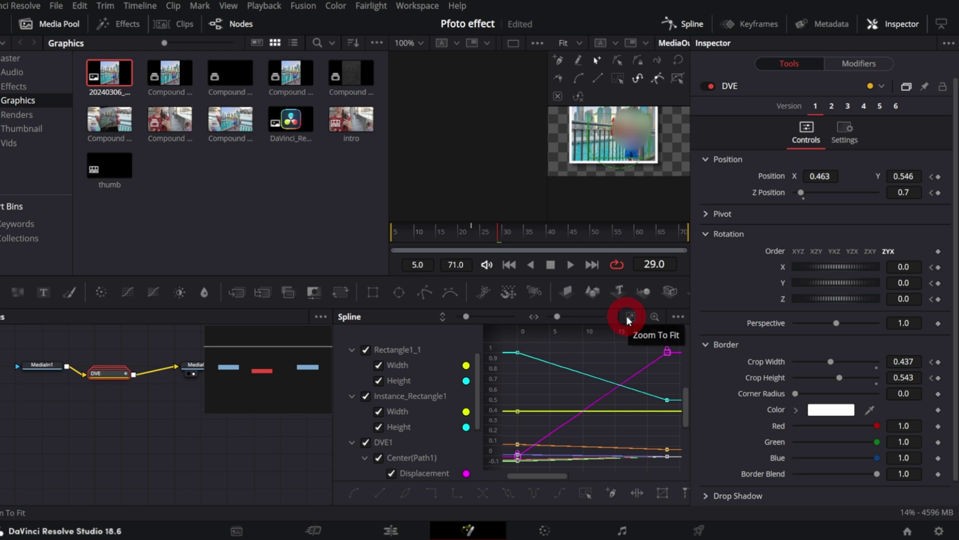
Apply Out Back Cubic easing to all of the DVE's keyframes
{"action": "left_click", "coordinate": [558, 396]}
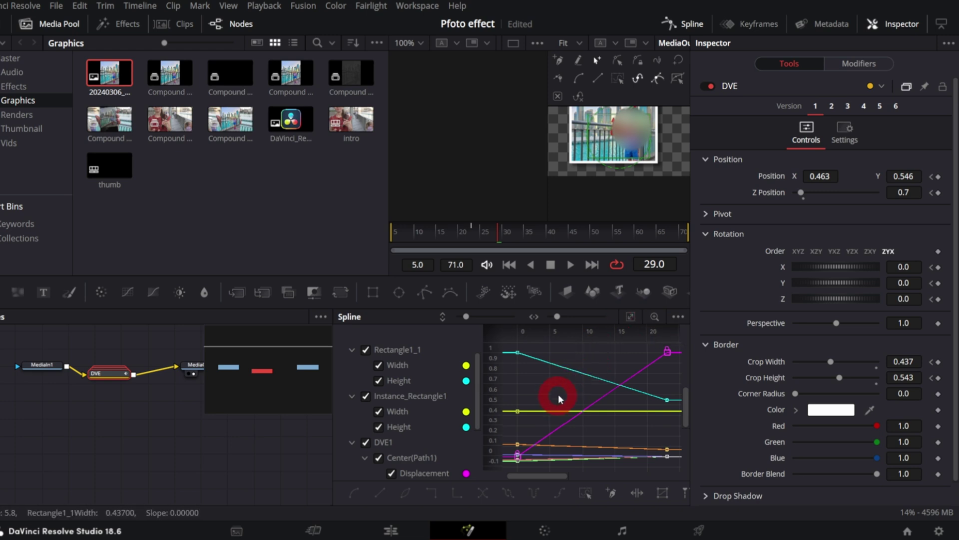
{"action": "key", "text": "ctrl+a"}
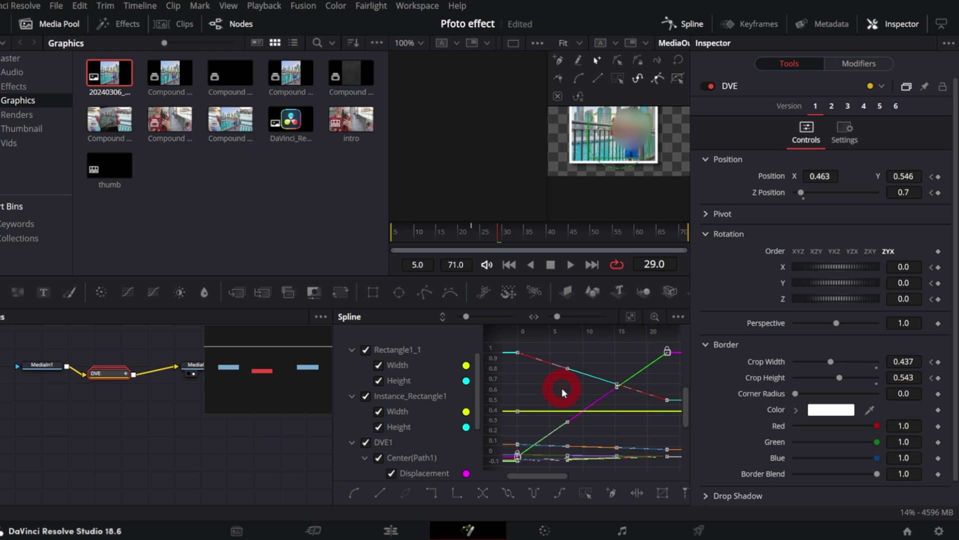
{"action": "right_click", "coordinate": [562, 387]}
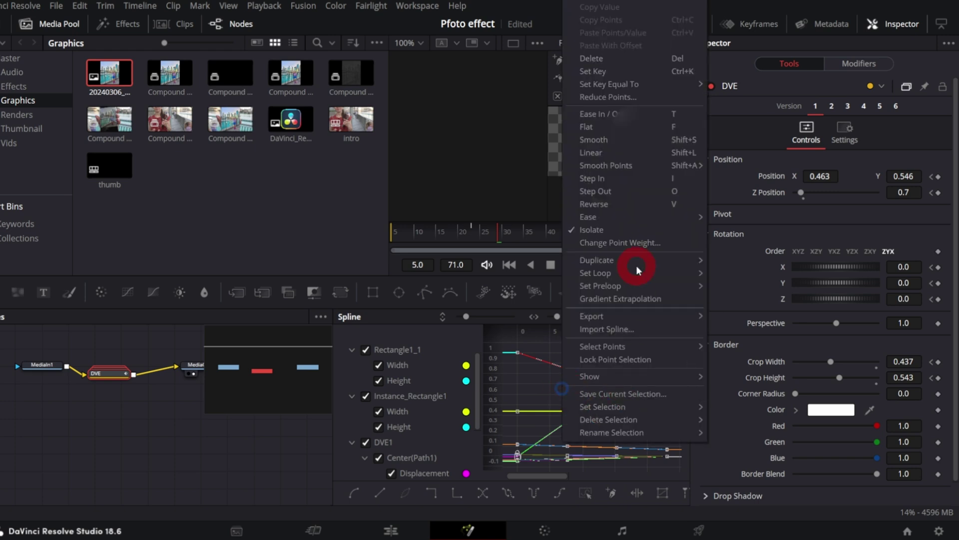
{"action": "left_click", "coordinate": [655, 216]}
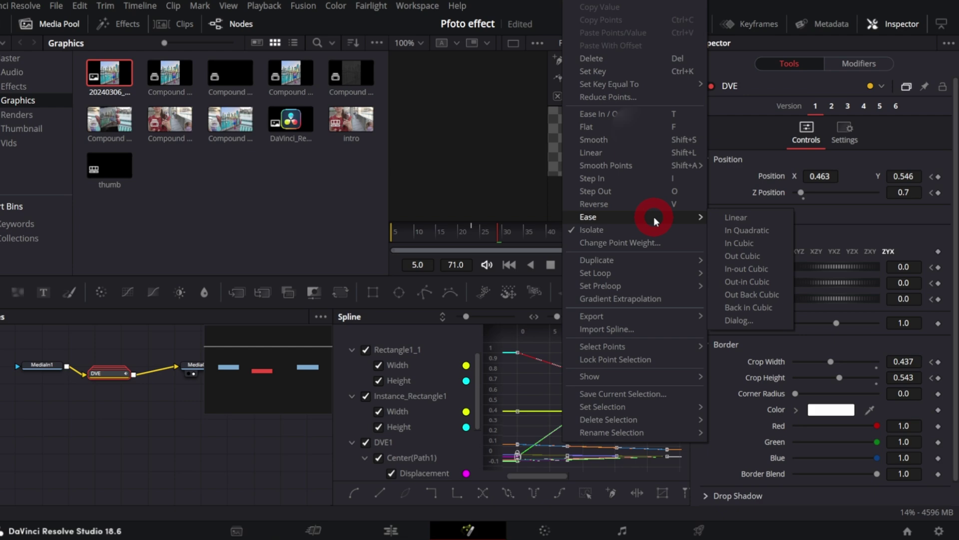
{"action": "left_click", "coordinate": [746, 294]}
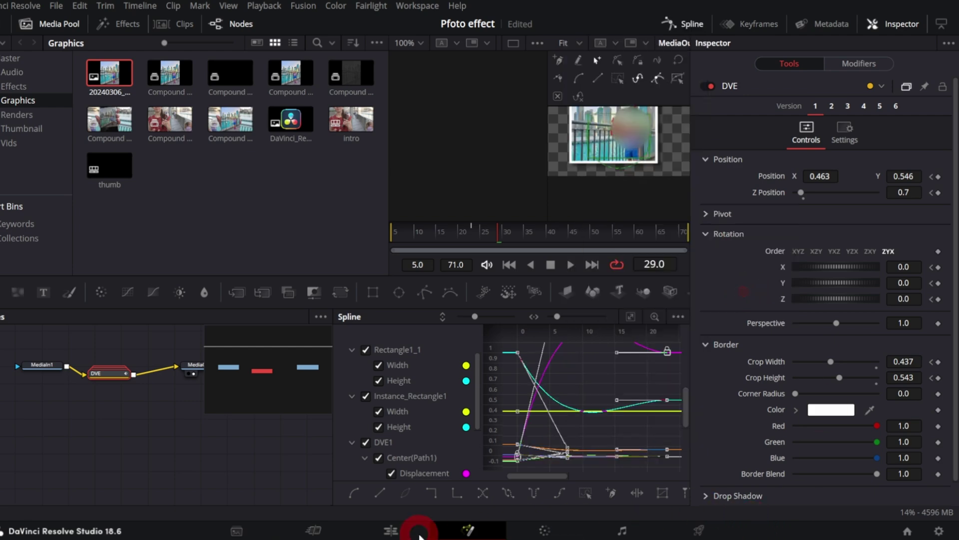
Return to the edit timeline and play back the eased pop-out from around 01:00:05:08
{"action": "left_click", "coordinate": [391, 530]}
{"action": "left_click", "coordinate": [496, 346]}
{"action": "key", "text": "space"}
{"action": "left_click", "coordinate": [496, 346]}
{"action": "left_click", "coordinate": [496, 346]}
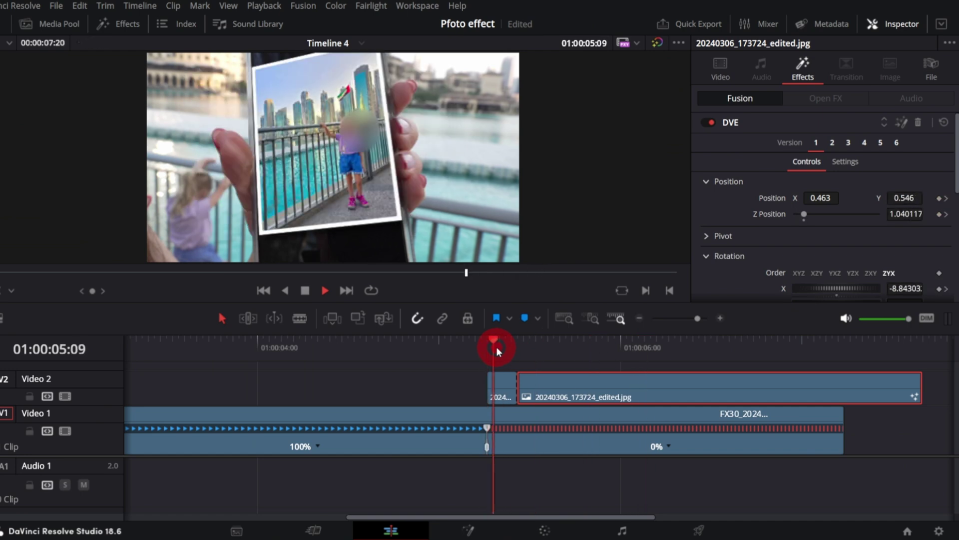
{"action": "key", "text": "space"}
Raise the colour Offset of the short first photo clip until the picture is almost blown out to white
{"action": "left_click", "coordinate": [492, 349]}
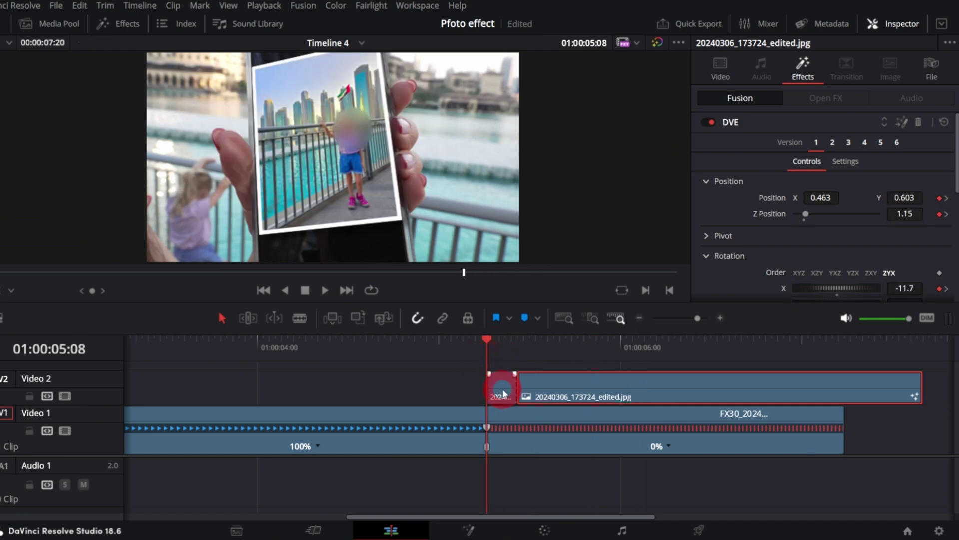
{"action": "left_click", "coordinate": [502, 393]}
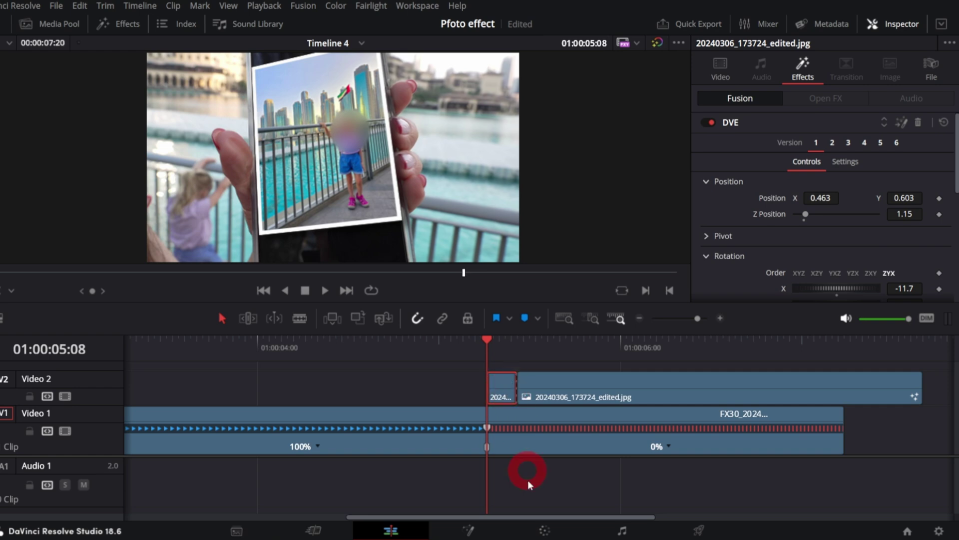
{"action": "left_click", "coordinate": [544, 528]}
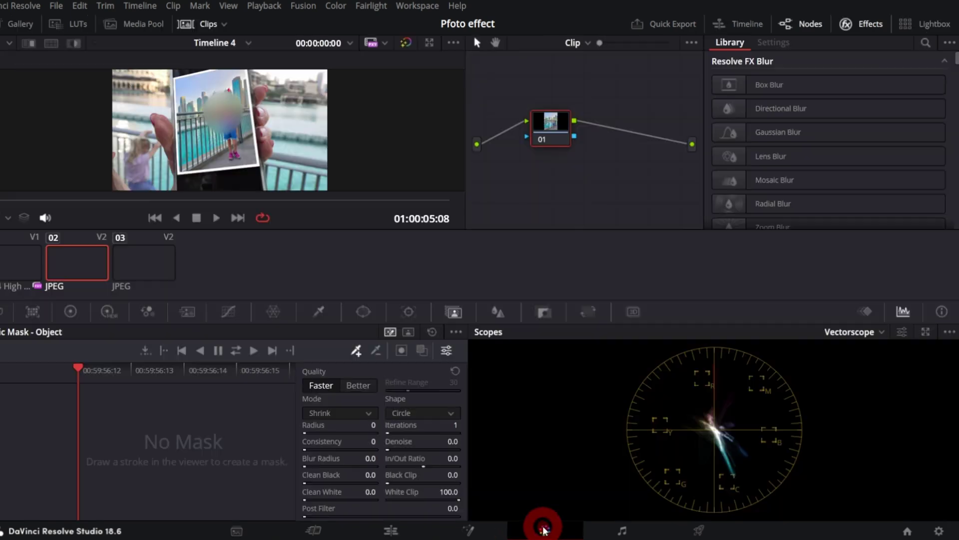
{"action": "left_click", "coordinate": [66, 316]}
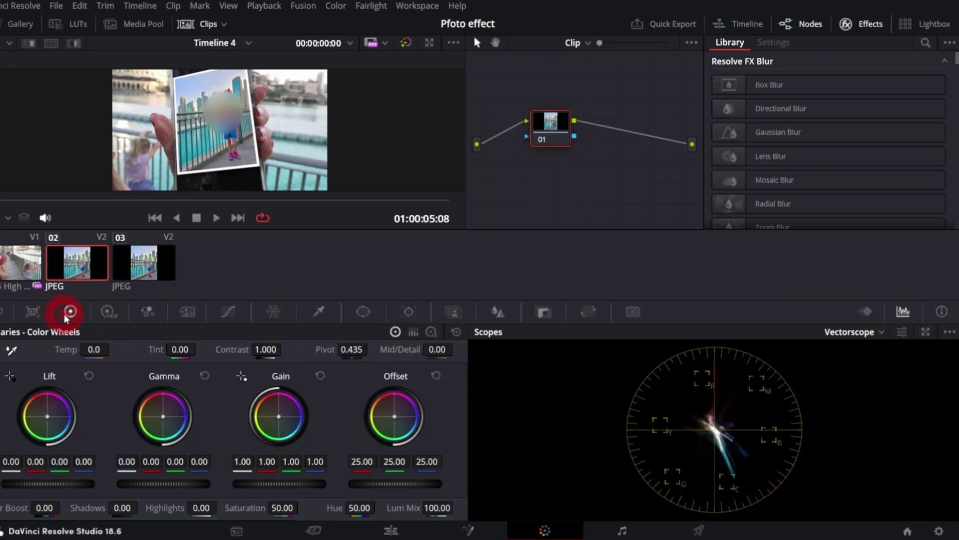
{"action": "left_click_drag", "start_coordinate": [379, 484], "coordinate": [424, 344]}
{"action": "left_click", "coordinate": [392, 530]}
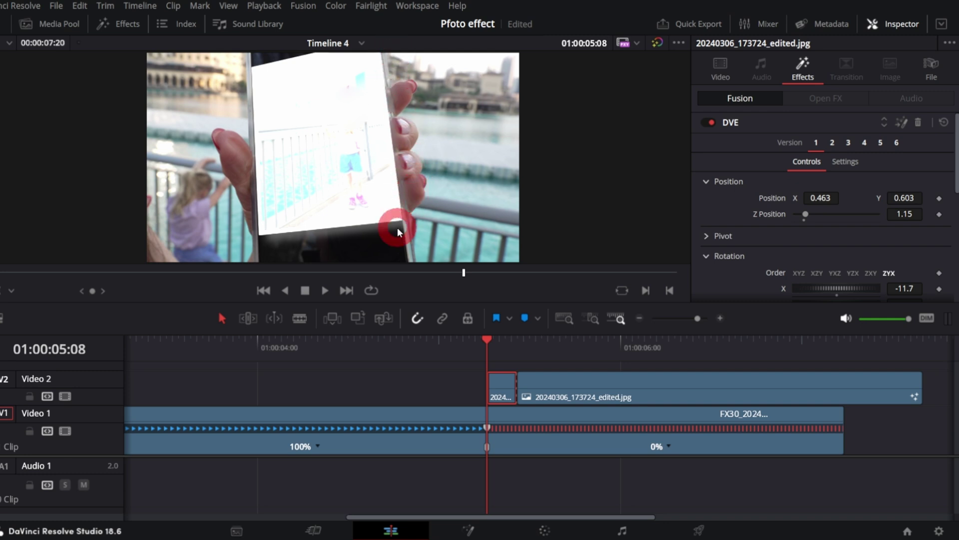
{"action": "scroll", "coordinate": [713, 260], "scroll_direction": "down", "scroll_amount": 10}
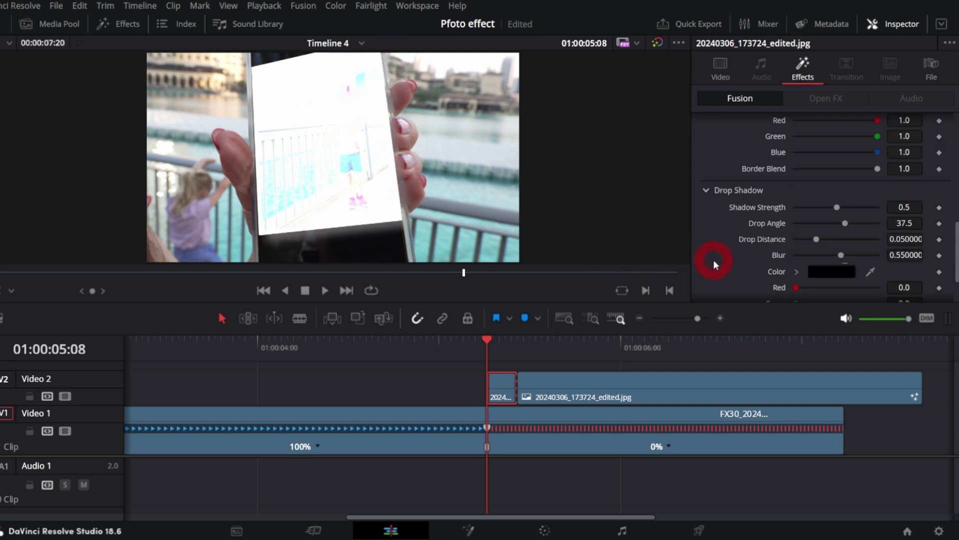
{"action": "scroll", "coordinate": [713, 259], "scroll_direction": "down", "scroll_amount": 3}
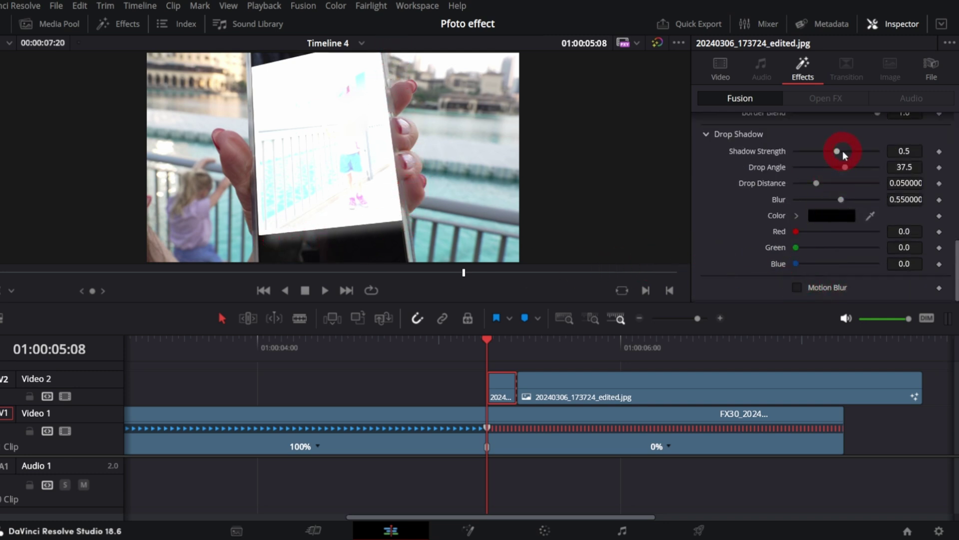
{"action": "scroll", "coordinate": [721, 154], "scroll_direction": "up", "scroll_amount": 13}
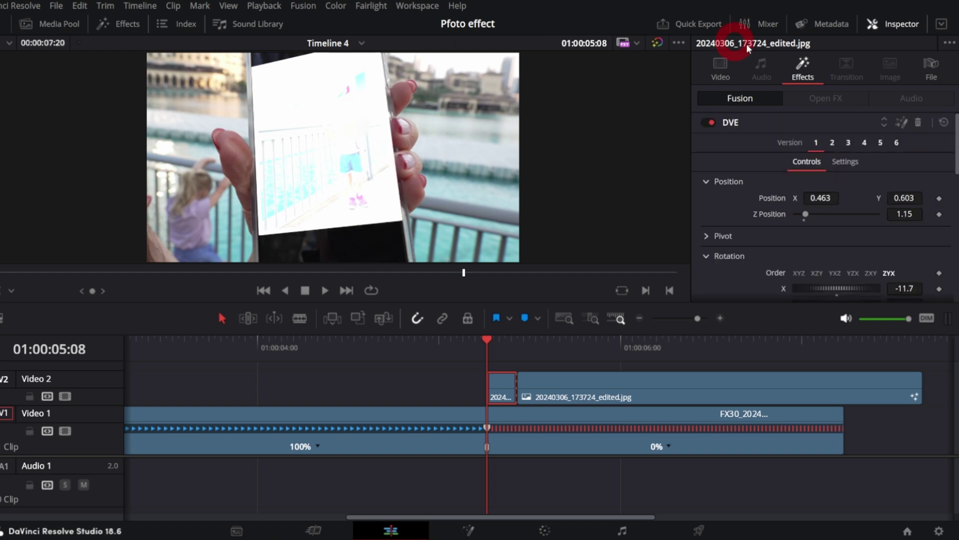
Add a Cross Dissolve video transition across the short first photo clip and play back the result
{"action": "left_click", "coordinate": [141, 25]}
{"action": "left_click", "coordinate": [34, 110]}
{"action": "left_click", "coordinate": [111, 168]}
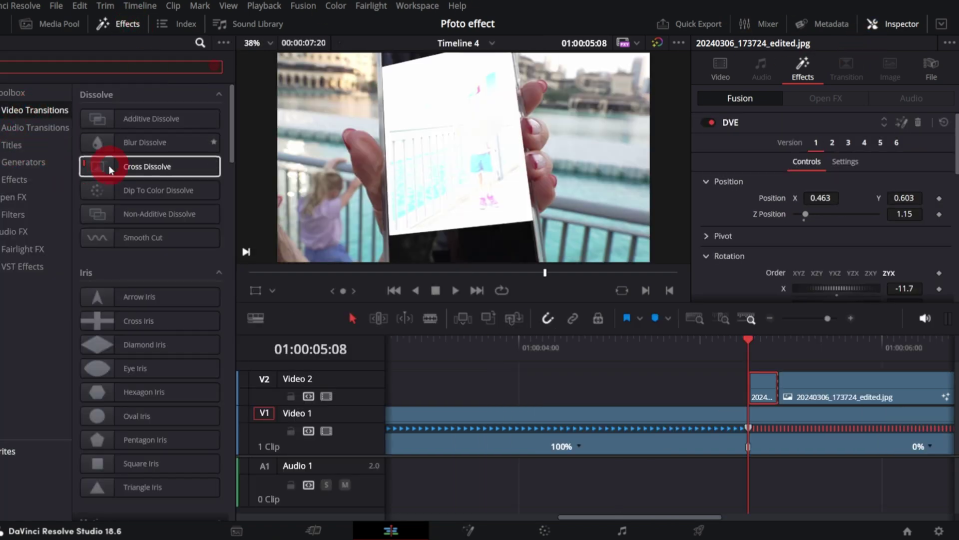
{"action": "left_click_drag", "start_coordinate": [111, 170], "coordinate": [796, 389]}
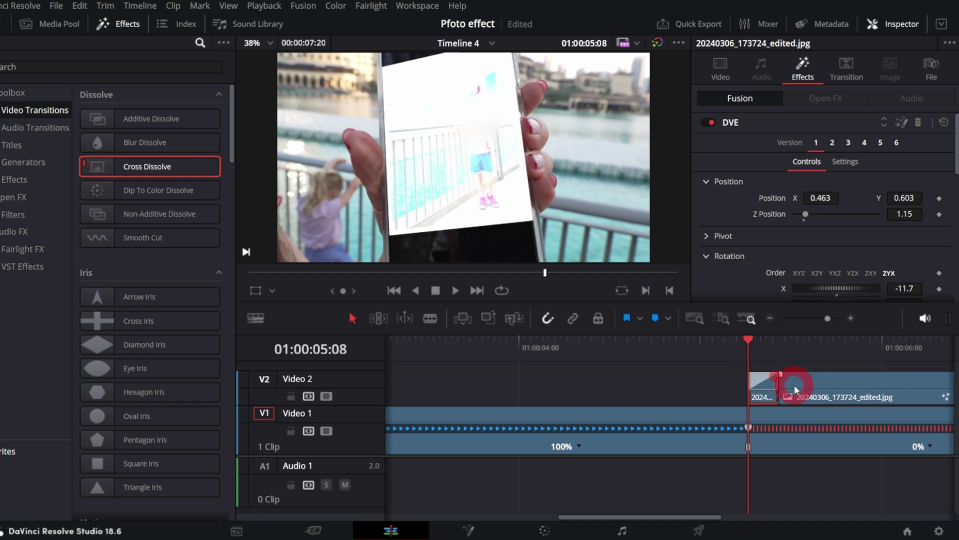
{"action": "left_click", "coordinate": [751, 375]}
{"action": "key", "text": "space"}
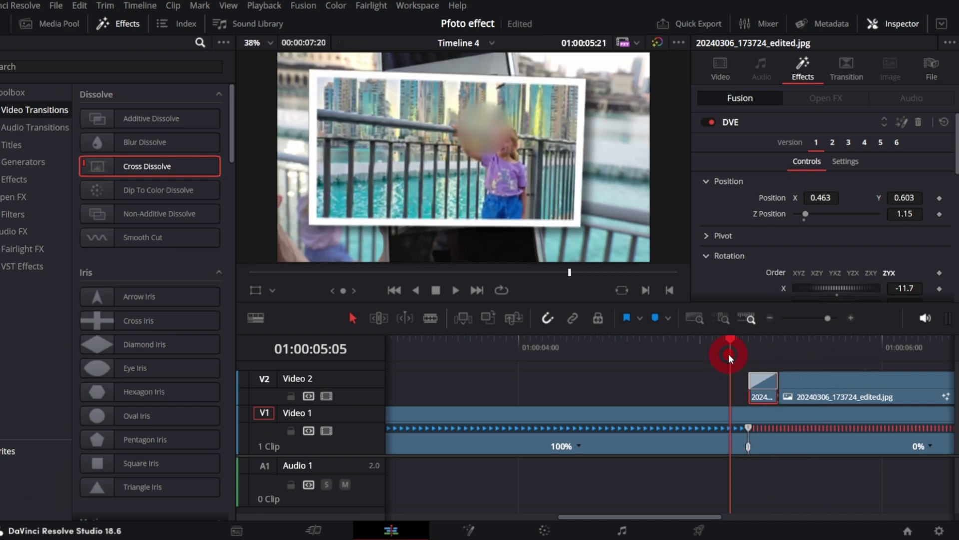
{"action": "key", "text": "space"}
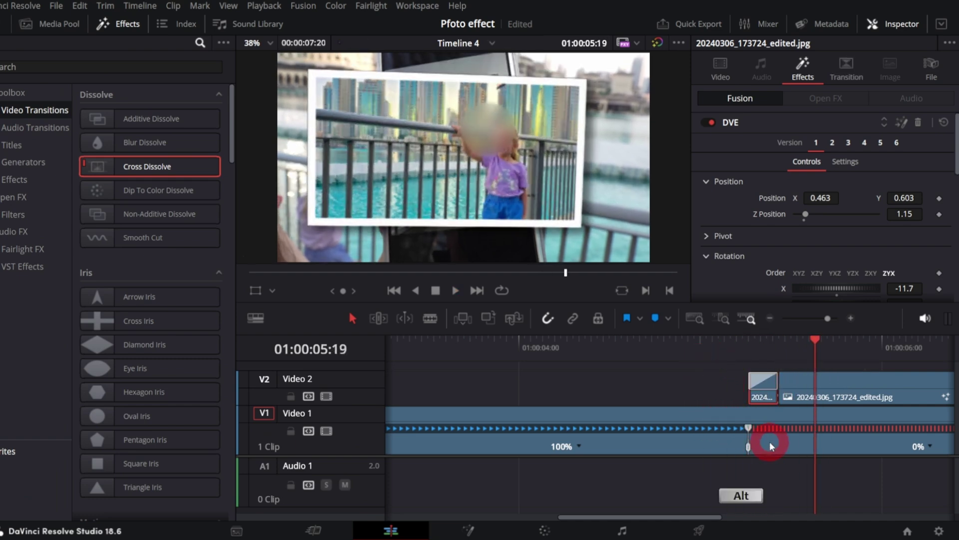
Shift the second photo clip two frames later so the first can fill the gap, and reapply the Cross Dissolve to the first clip
{"action": "scroll", "coordinate": [769, 442], "scroll_direction": "up", "scroll_amount": 1, "text": "alt"}
{"action": "left_click_drag", "start_coordinate": [616, 390], "coordinate": [702, 386]}
{"action": "left_click_drag", "start_coordinate": [147, 167], "coordinate": [617, 381]}
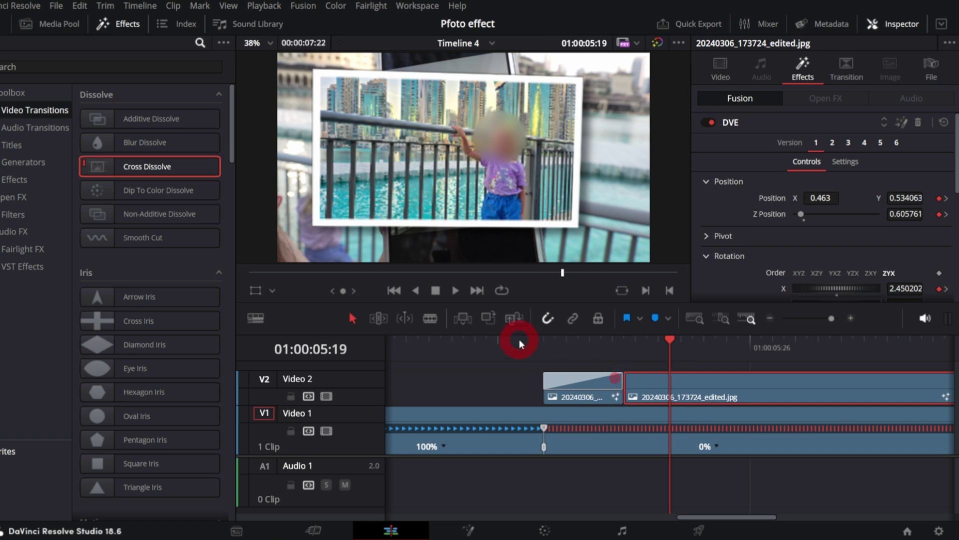
Play back the white flash and photo pop-out, starting from around 01:00:04:29
{"action": "left_click_drag", "start_coordinate": [520, 340], "coordinate": [504, 343]}
{"action": "key", "text": "space"}
{"action": "left_click", "coordinate": [502, 349]}
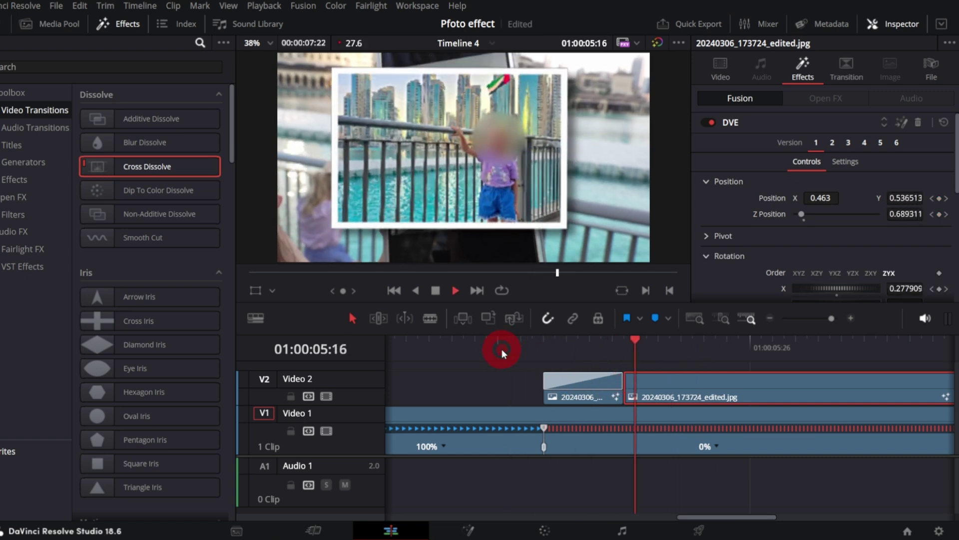
{"action": "left_click", "coordinate": [104, 25]}
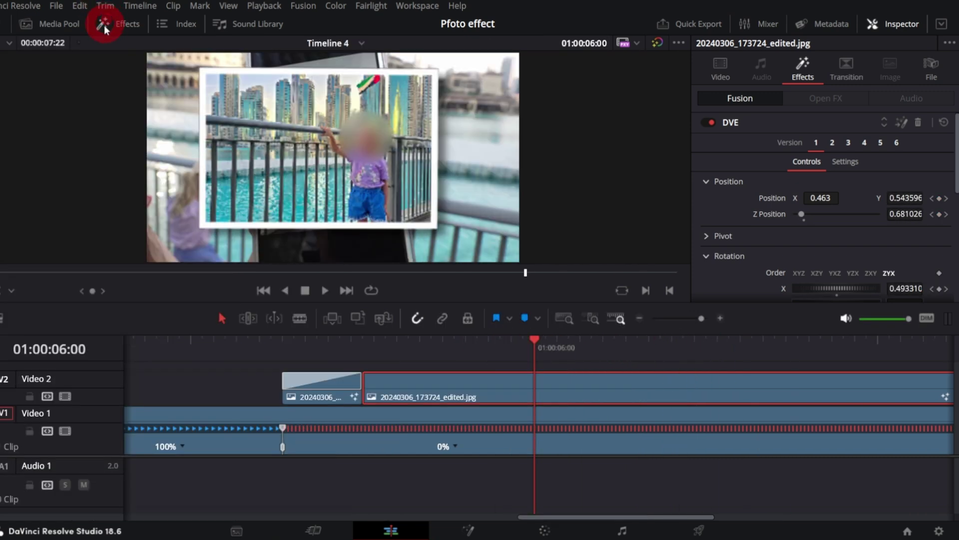
{"action": "left_click", "coordinate": [179, 354]}
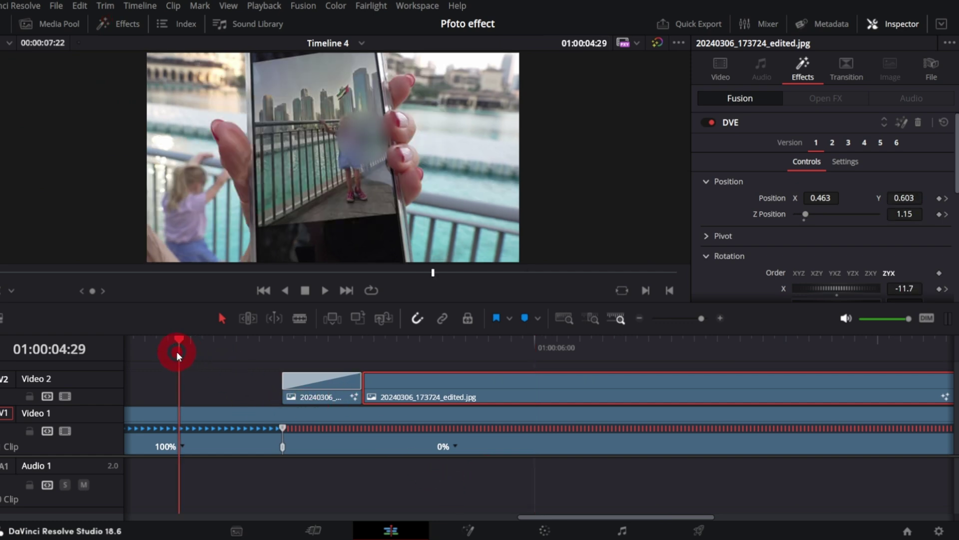
{"action": "key", "text": "space"}
{"action": "left_click", "coordinate": [177, 356]}
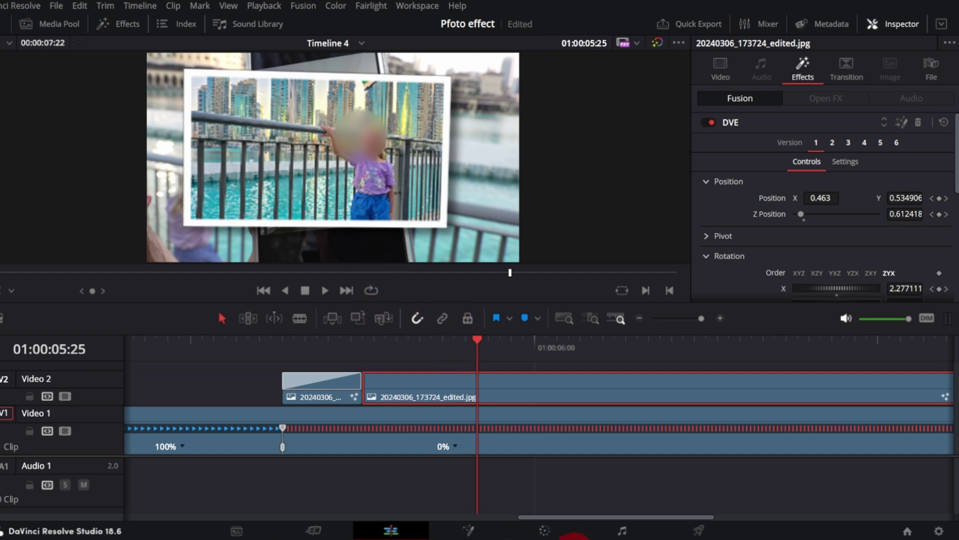
Hide the retime controls on the phone footage clip and move both photo clips up to Video 3
{"action": "left_click", "coordinate": [281, 344]}
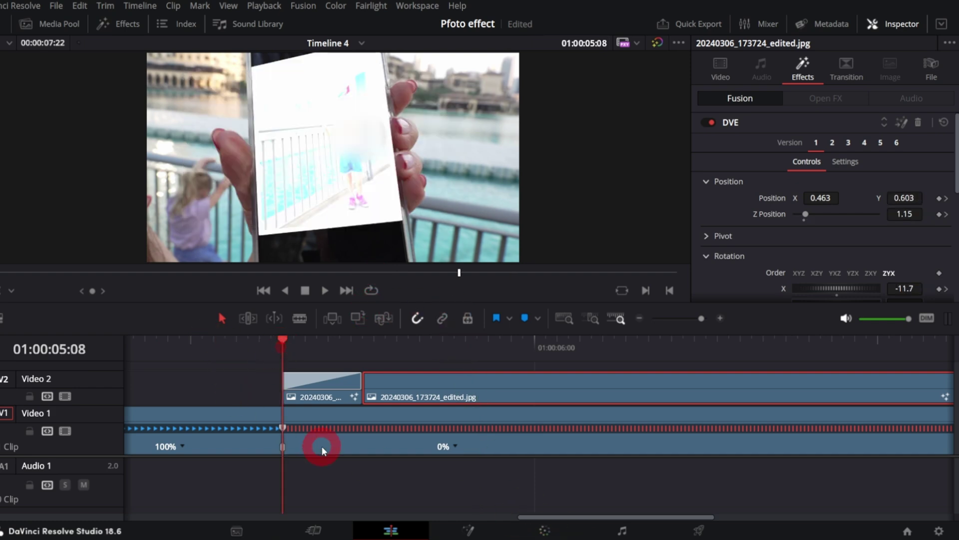
{"action": "left_click", "coordinate": [196, 418]}
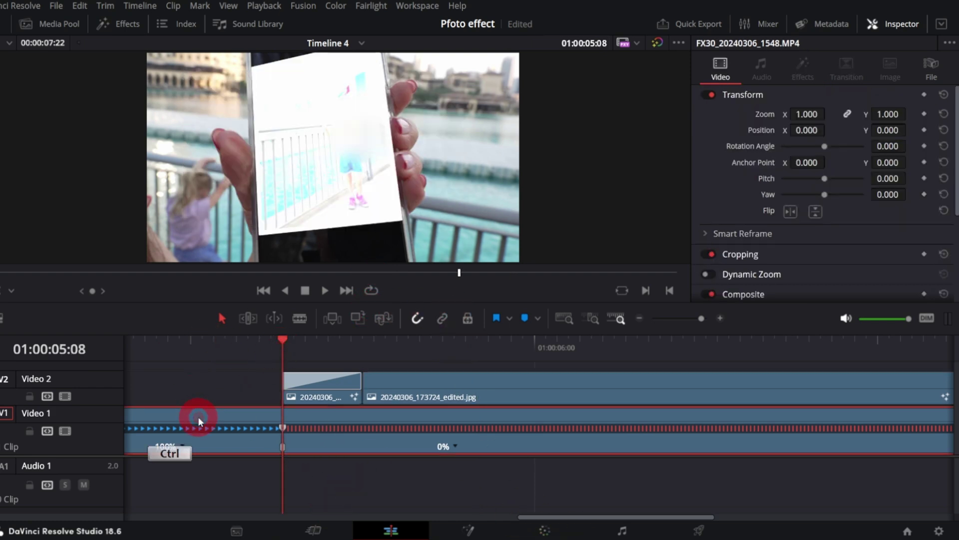
{"action": "left_click_drag", "start_coordinate": [313, 371], "coordinate": [409, 383]}
{"action": "left_click", "coordinate": [260, 430]}
Add an Adjustment Clip on Video 2 between the photo clips and the phone footage
{"action": "left_click", "coordinate": [115, 24]}
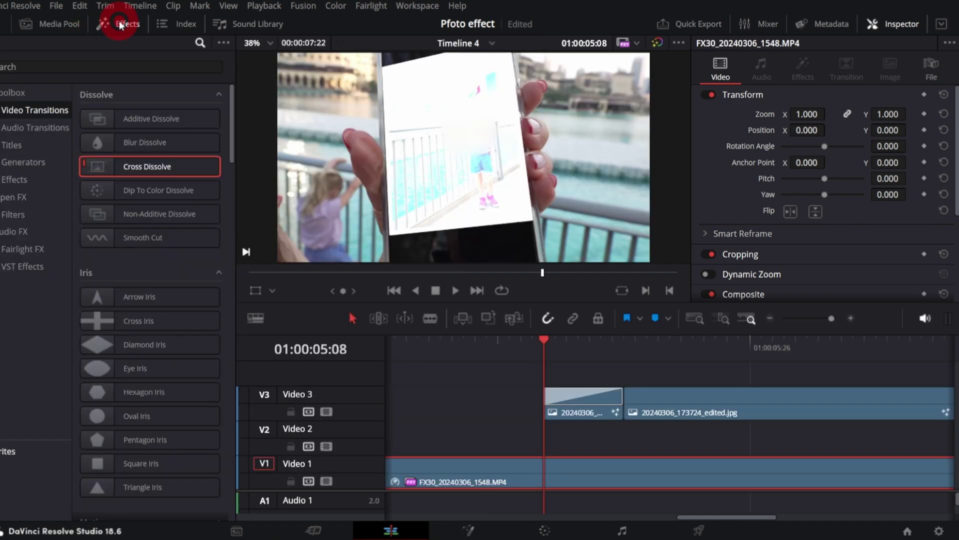
{"action": "left_click", "coordinate": [30, 183]}
{"action": "left_click_drag", "start_coordinate": [101, 119], "coordinate": [563, 443]}
{"action": "left_click", "coordinate": [115, 24]}
Start the adjustment clip about four frames after 01:00:05:08 and give it a fade-in of about four frames
{"action": "left_click", "coordinate": [177, 442]}
{"action": "left_click_drag", "start_coordinate": [169, 438], "coordinate": [257, 424]}
{"action": "left_click", "coordinate": [542, 483]}
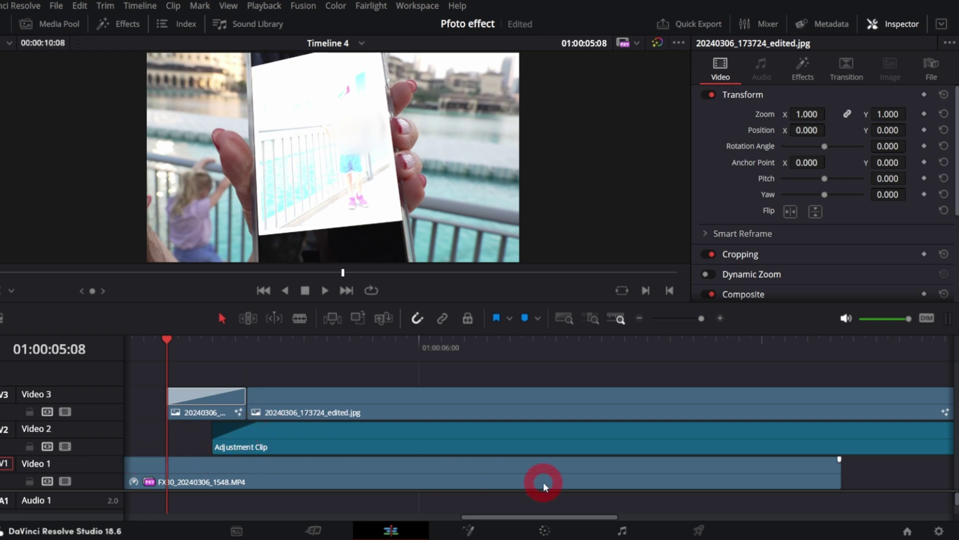
Trim the ends of the edited photo clip and the adjustment clip to the end of the phone footage at 01:00:07:07
{"action": "scroll", "coordinate": [542, 483], "scroll_direction": "right", "scroll_amount": 5}
{"action": "left_click", "coordinate": [655, 348]}
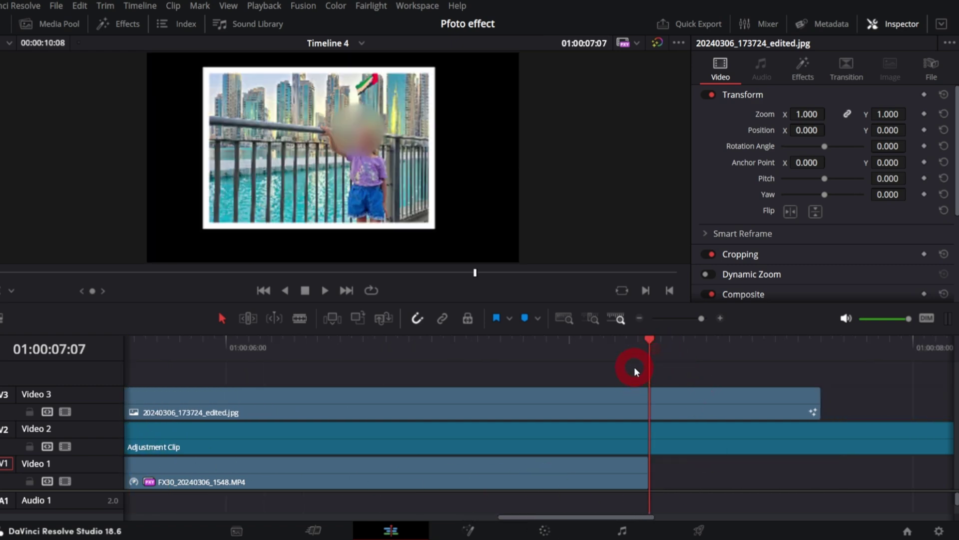
{"action": "left_click_drag", "start_coordinate": [697, 498], "coordinate": [649, 395]}
{"action": "key", "text": "shift+]"}
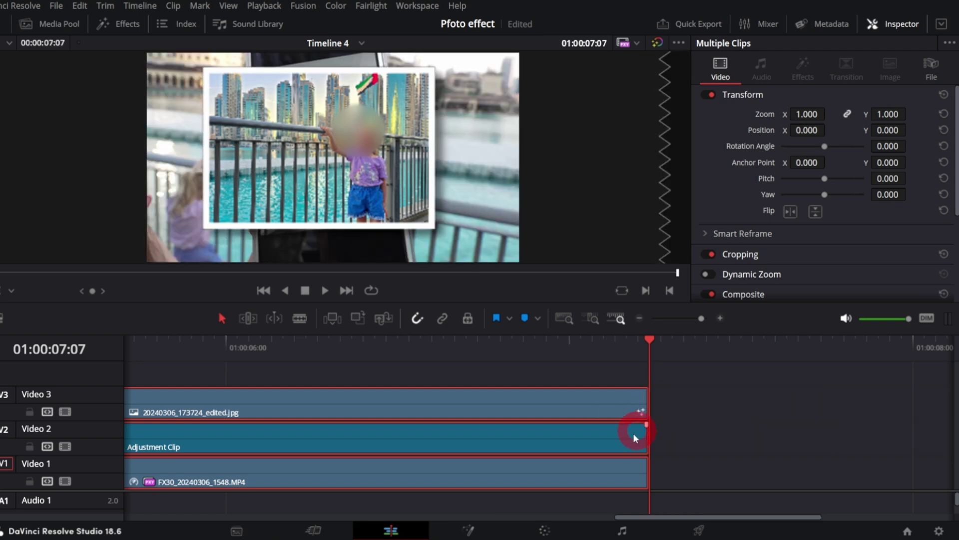
Find the Camera Shake effect among the Open FX filters and apply it to the adjustment clip on Video 2
{"action": "scroll", "coordinate": [625, 444], "scroll_direction": "left", "scroll_amount": 3}
{"action": "scroll", "coordinate": [614, 445], "scroll_direction": "down", "scroll_amount": 1}
{"action": "scroll", "coordinate": [613, 445], "scroll_direction": "left", "scroll_amount": 2}
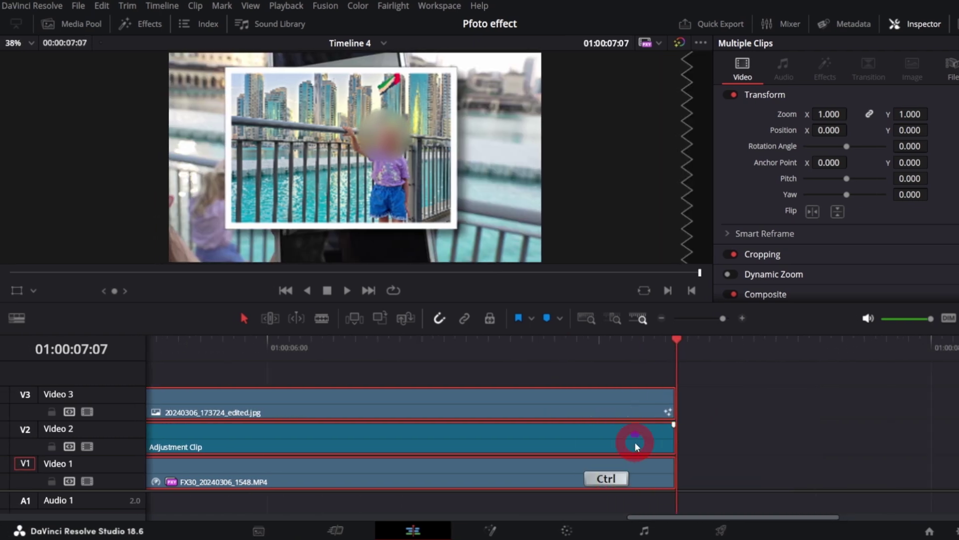
{"action": "scroll", "coordinate": [635, 441], "scroll_direction": "left", "scroll_amount": 5}
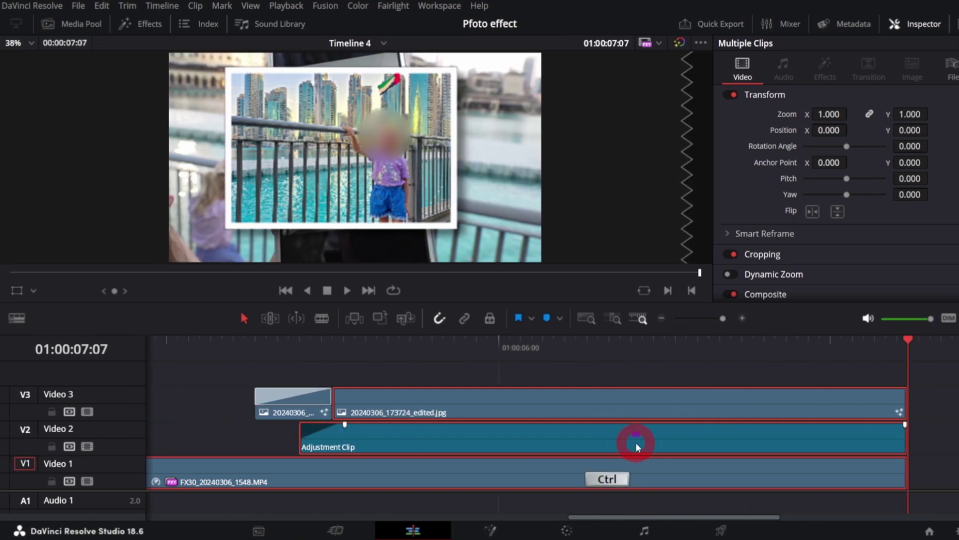
{"action": "left_click", "coordinate": [148, 26]}
{"action": "type", "text": "camr"}
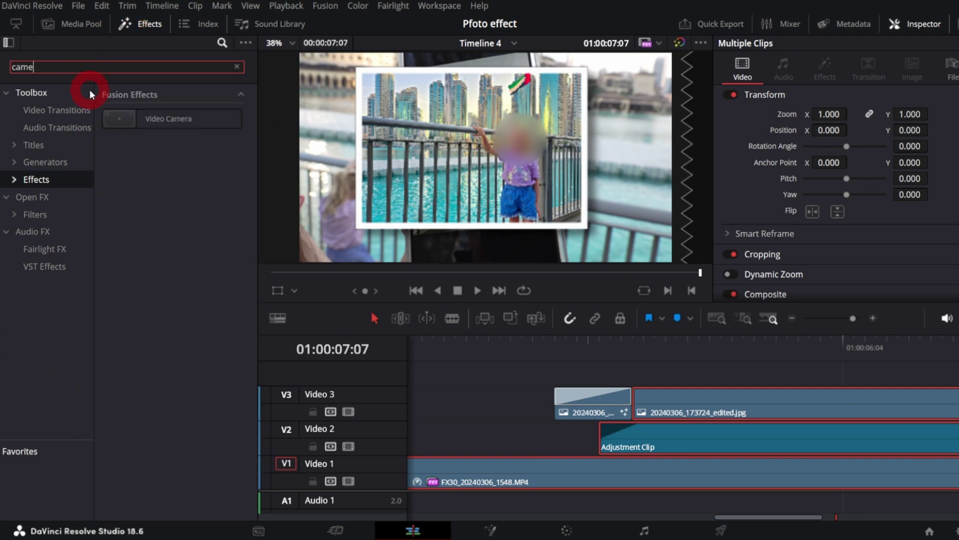
{"action": "left_click", "coordinate": [31, 202]}
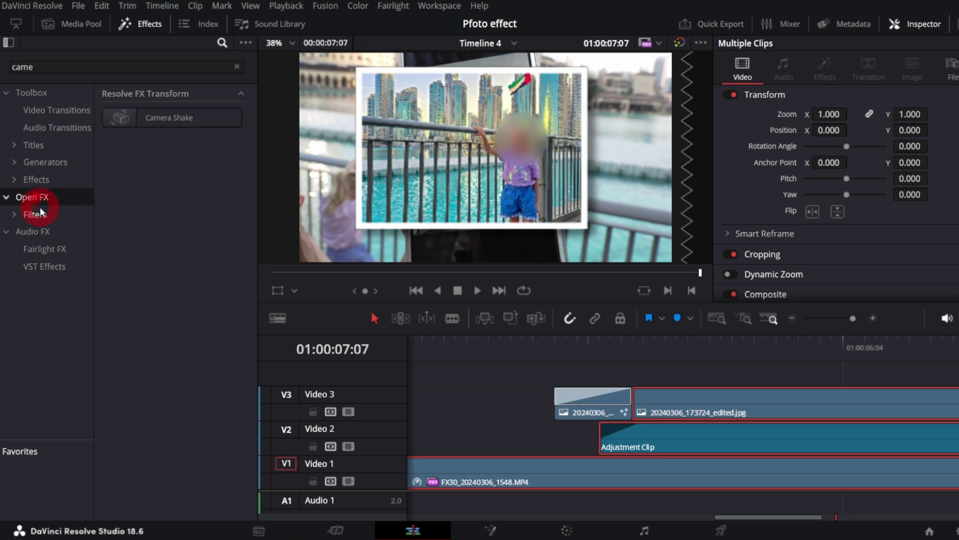
{"action": "left_click_drag", "start_coordinate": [128, 120], "coordinate": [652, 429]}
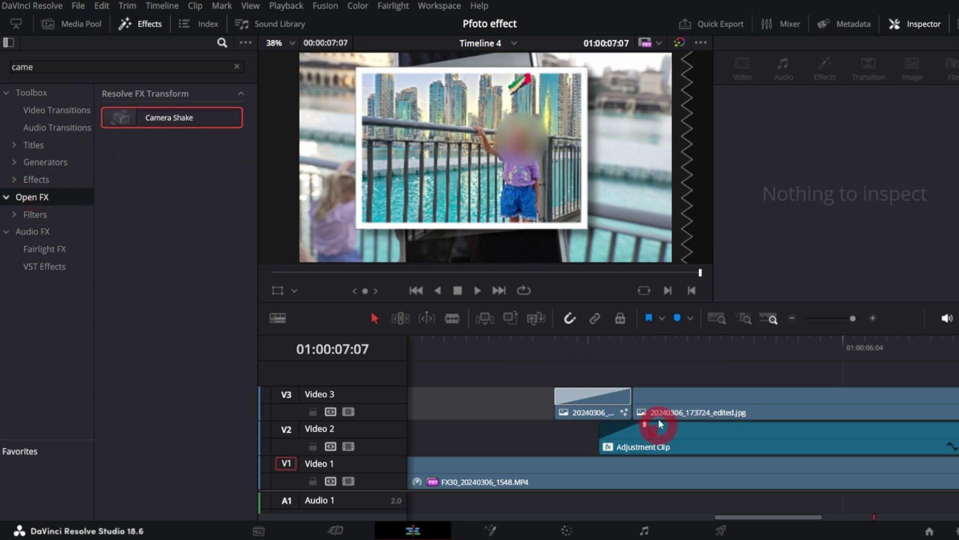
Lower the Camera Shake speed scale on the adjustment clip to about 0.279
{"action": "left_click", "coordinate": [655, 356]}
{"action": "key", "text": "space"}
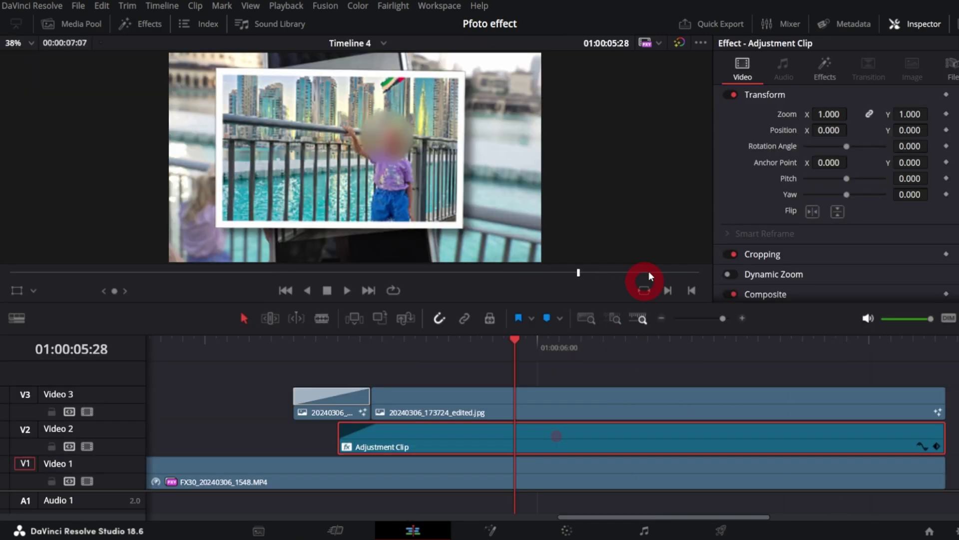
{"action": "left_click", "coordinate": [825, 69]}
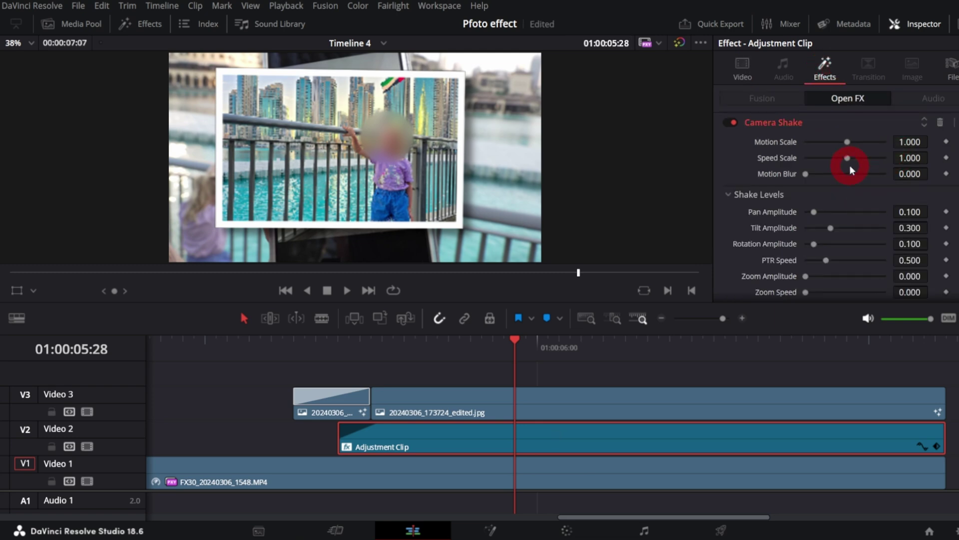
{"action": "left_click_drag", "start_coordinate": [851, 168], "coordinate": [816, 158]}
Play back the photo pop-out with the camera shake several times, starting from around 01:00:05:04
{"action": "left_click", "coordinate": [245, 352]}
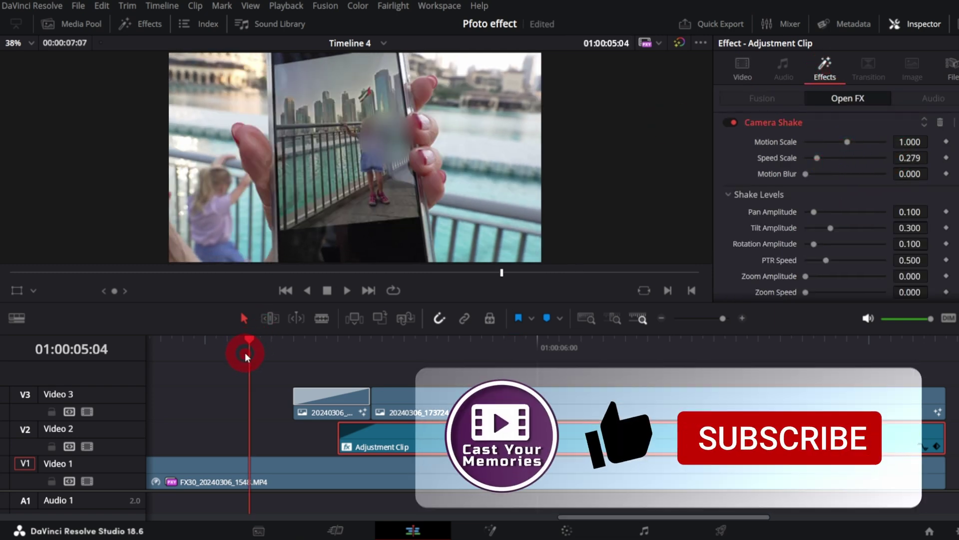
{"action": "key", "text": "space"}
{"action": "left_click", "coordinate": [245, 349]}
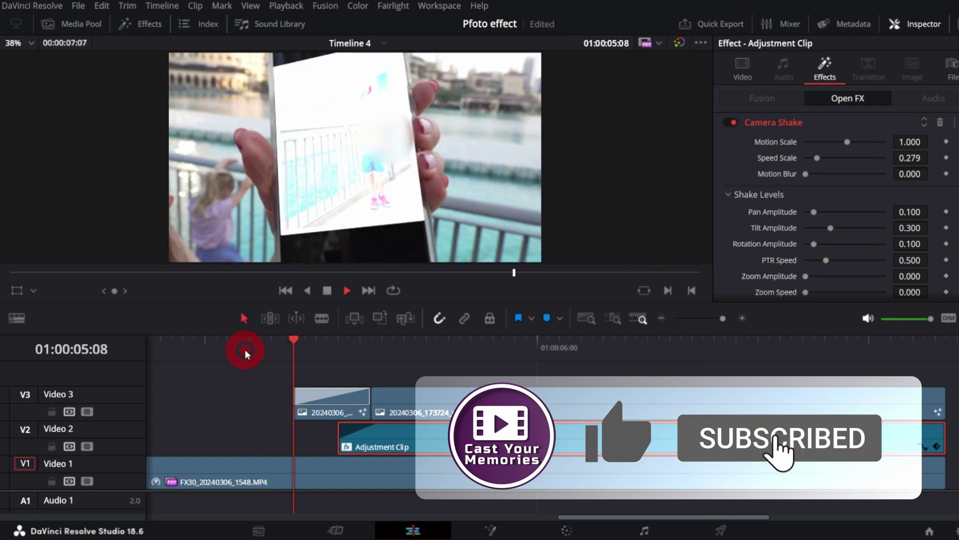
{"action": "left_click", "coordinate": [245, 349]}
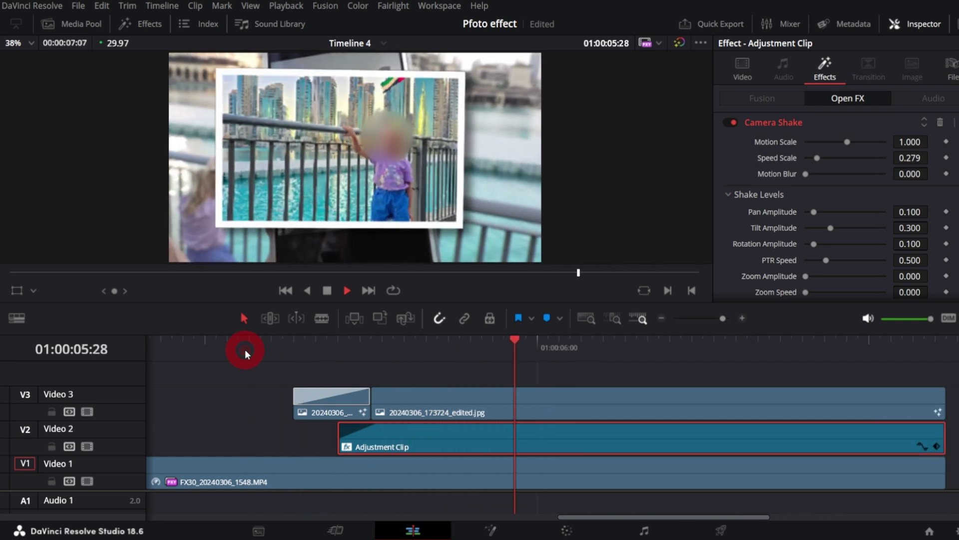
{"action": "left_click", "coordinate": [245, 349]}
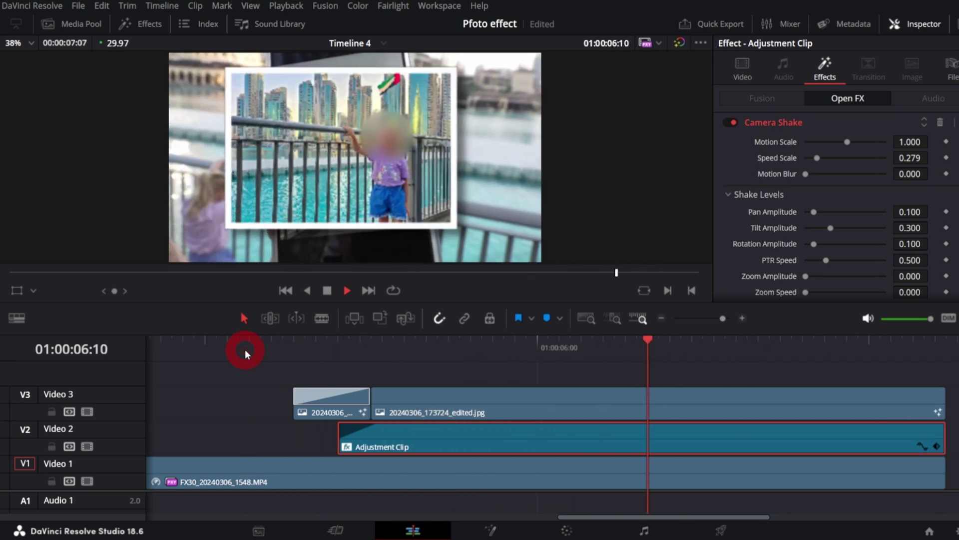
{"action": "left_click", "coordinate": [245, 350]}
{"action": "left_click", "coordinate": [244, 350]}
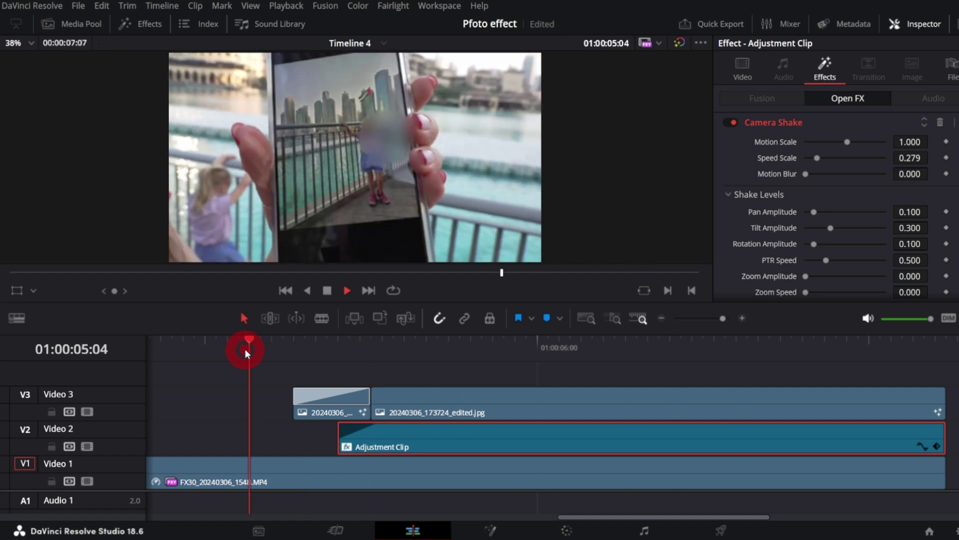
{"action": "left_click", "coordinate": [245, 348]}
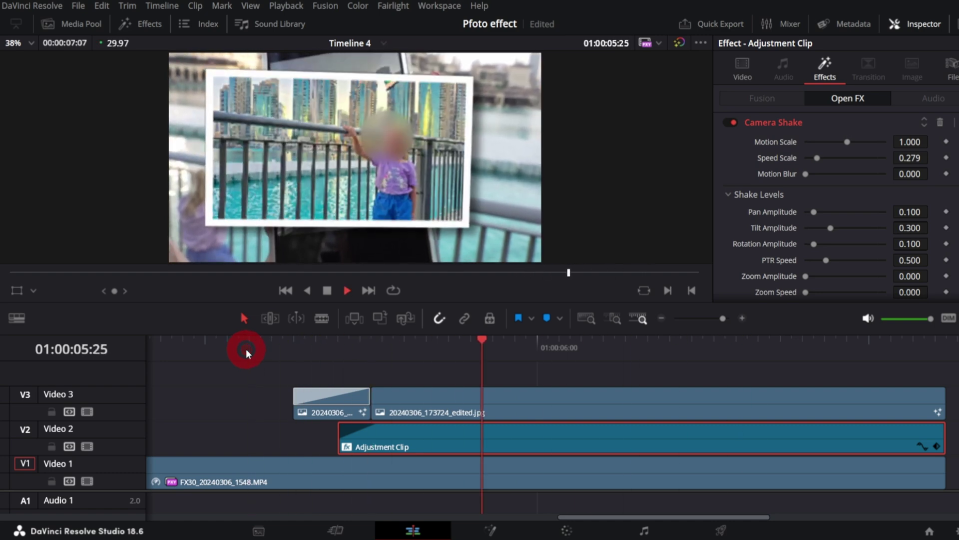
{"action": "left_click", "coordinate": [245, 349]}
{"action": "left_click", "coordinate": [246, 349]}
{"action": "key", "text": "space"}
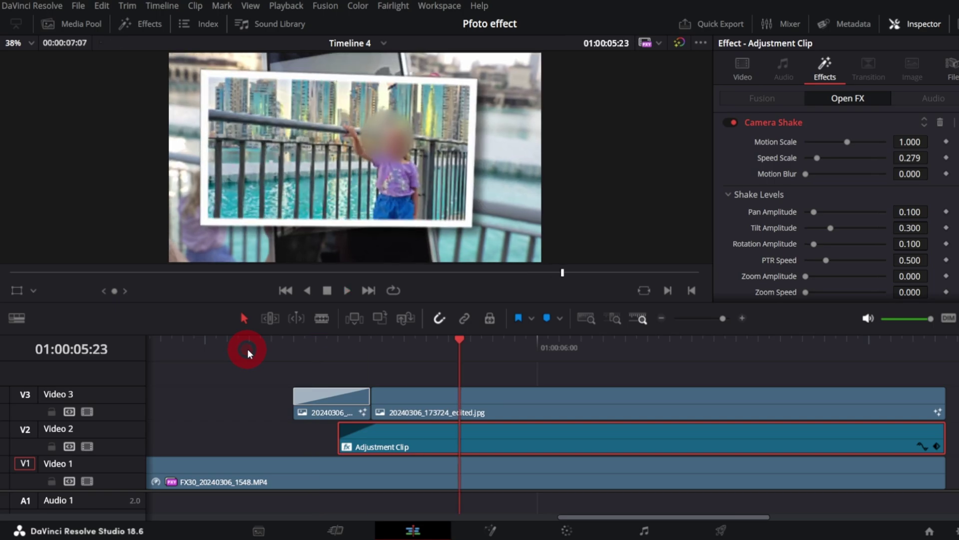